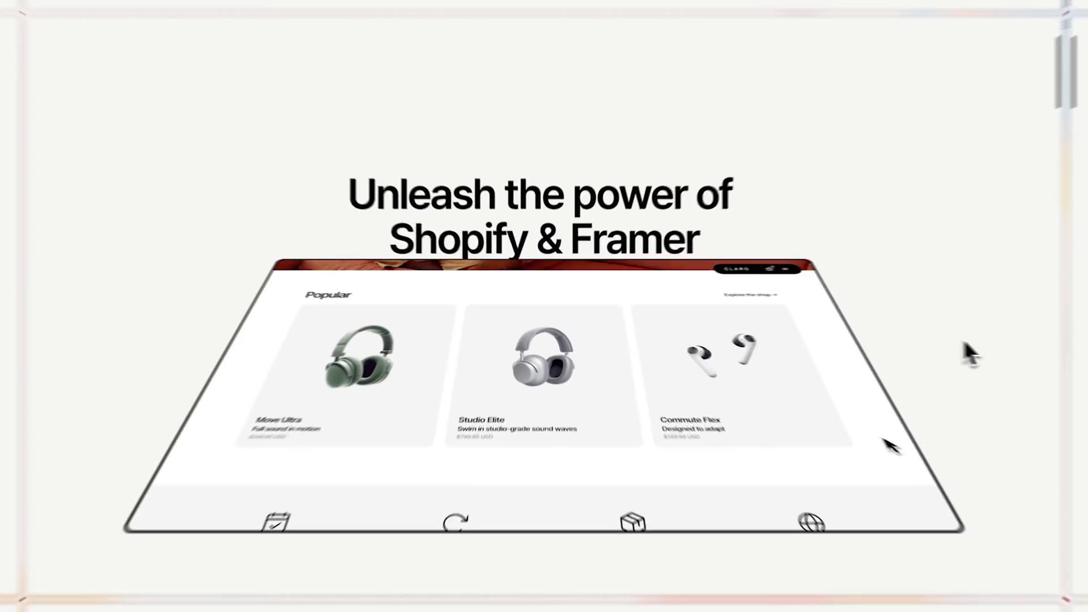
Preview the demo store's headphones with the Matte finish and Advanced noise cancellation
{"action": "scroll", "coordinate": [981, 341], "scroll_direction": "down", "scroll_amount": 5}
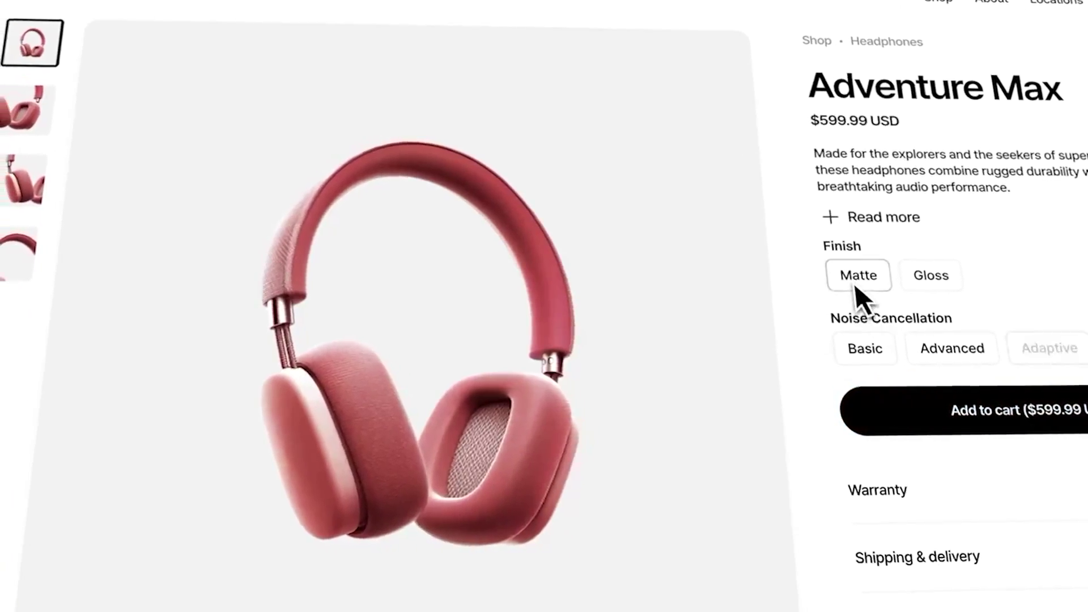
{"action": "left_click", "coordinate": [854, 277]}
{"action": "left_click", "coordinate": [947, 346]}
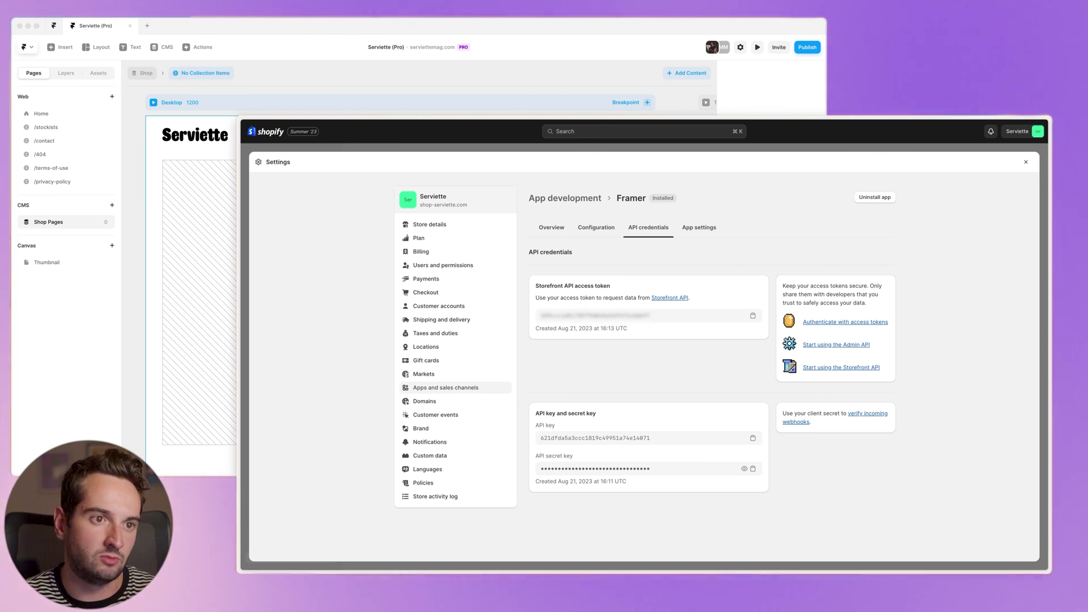
Copy the Storefront API access token and open the myshopify.com domain's details
{"action": "left_click", "coordinate": [753, 317]}
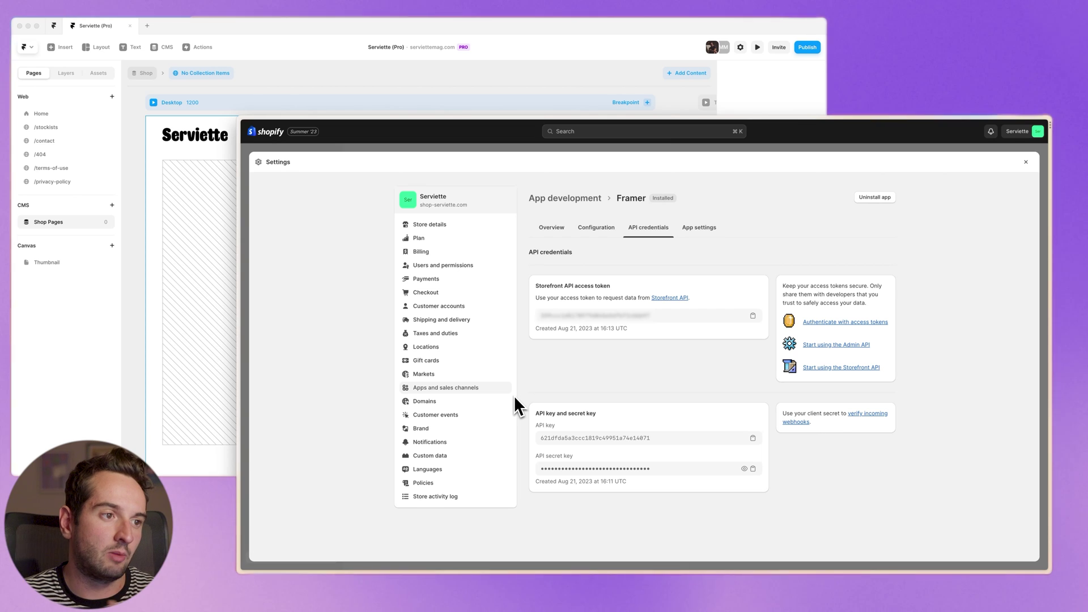
{"action": "left_click", "coordinate": [462, 403]}
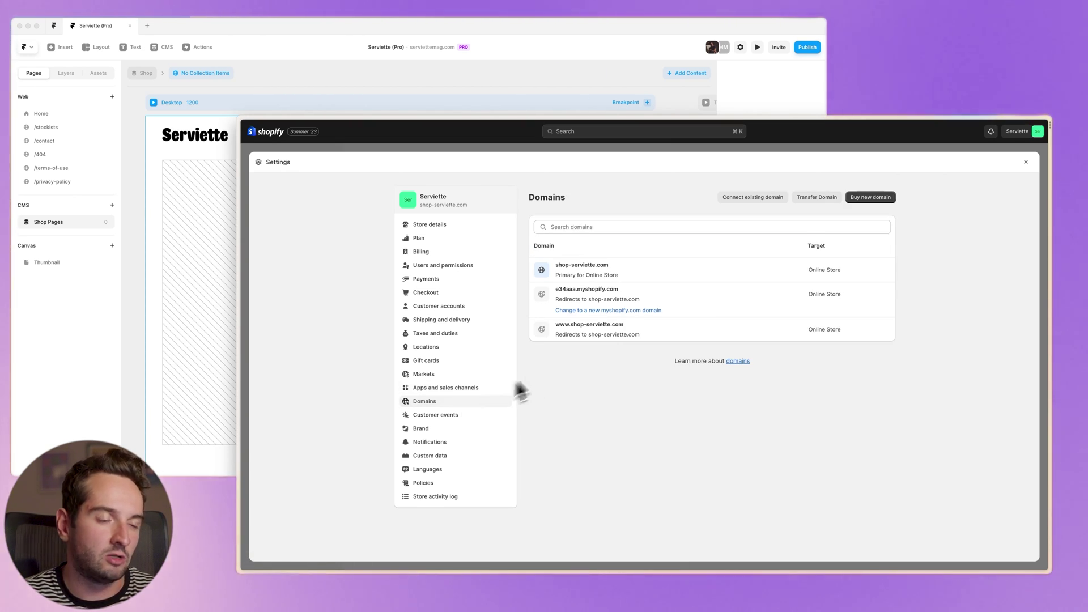
{"action": "left_click", "coordinate": [615, 296]}
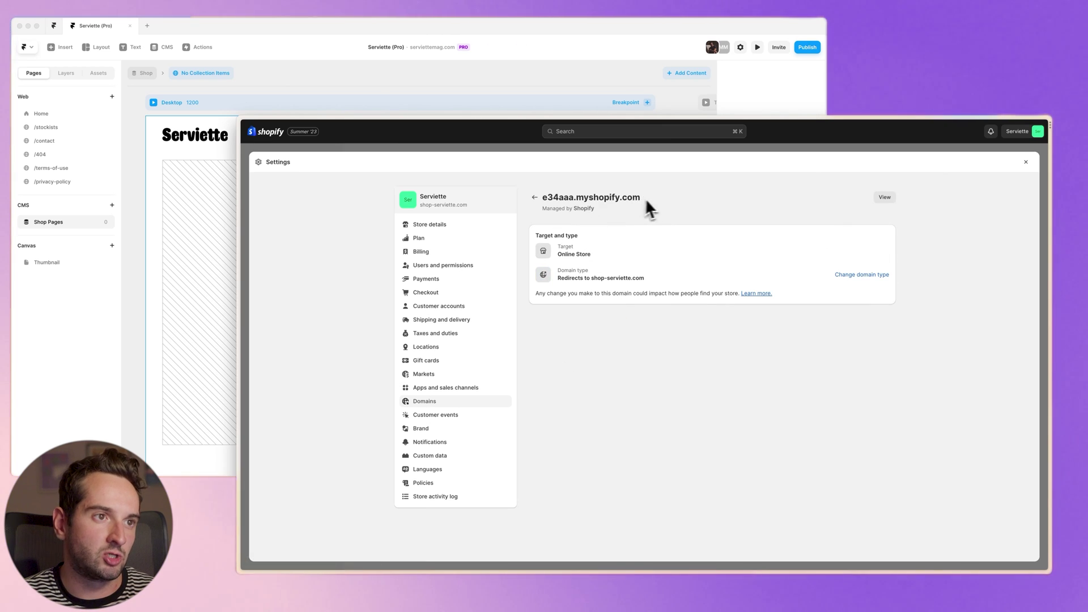
{"action": "left_click", "coordinate": [543, 197]}
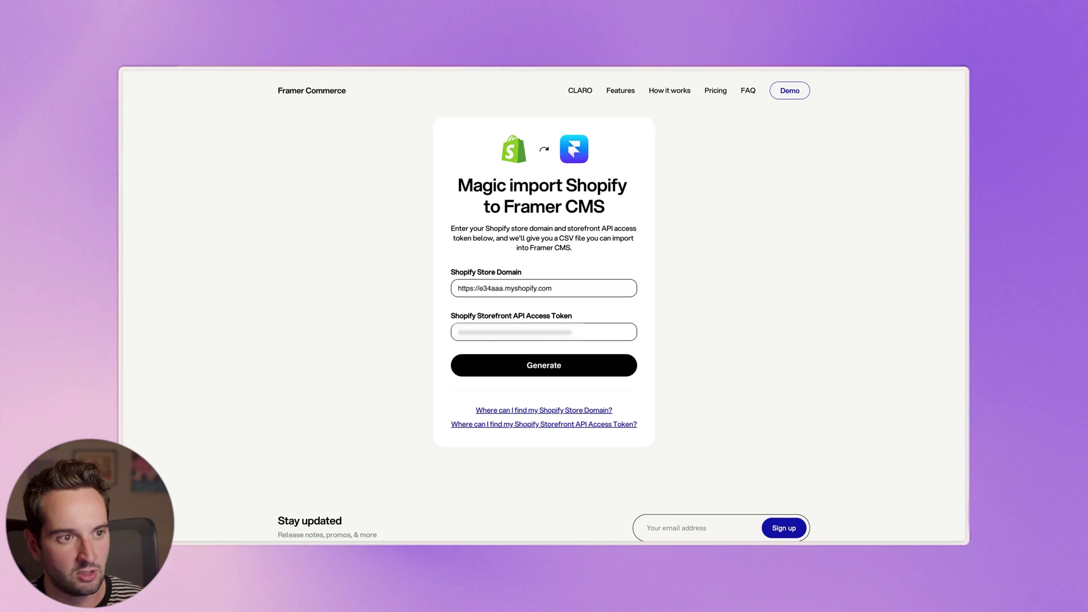
Paste the Storefront access token into the Commerce Magic form and generate the product CSV
{"action": "left_click", "coordinate": [541, 333]}
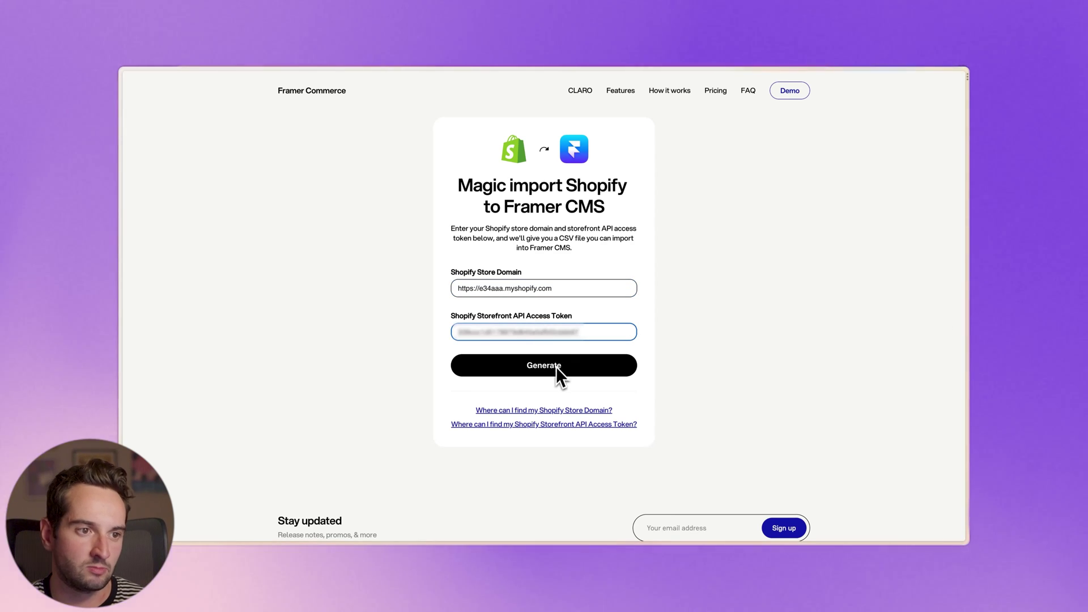
{"action": "left_click", "coordinate": [557, 369]}
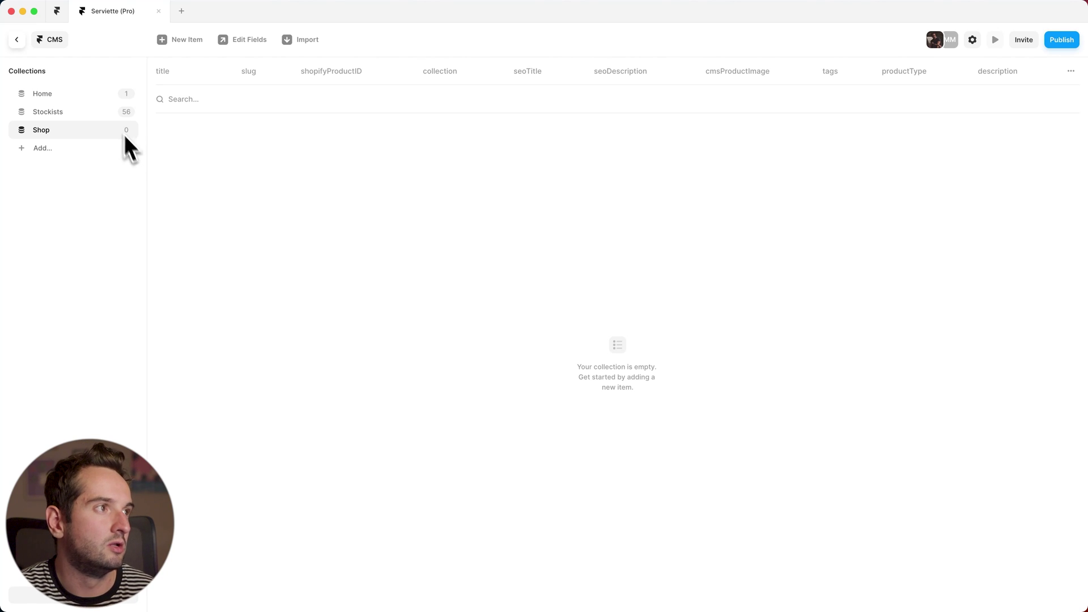
Review the Shop collection's fields, such as title, slug, shopifyProductID and descriptionShort
{"action": "left_click", "coordinate": [243, 44]}
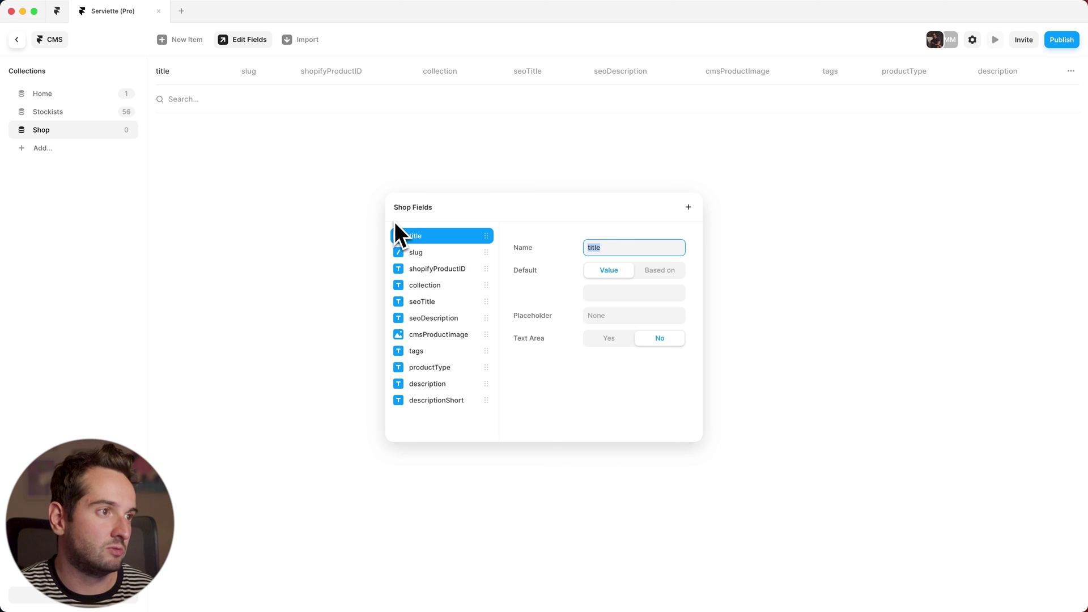
{"action": "left_click", "coordinate": [265, 143]}
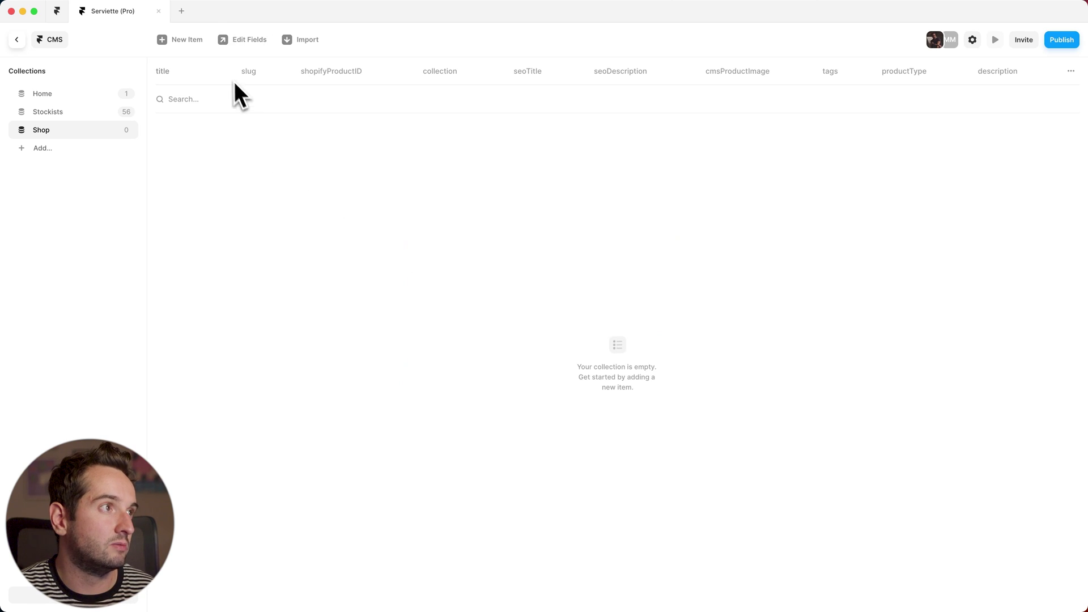
Import Serviette.csv into the Shop collection and inspect the Serviette Issue #2 item
{"action": "left_click", "coordinate": [307, 41]}
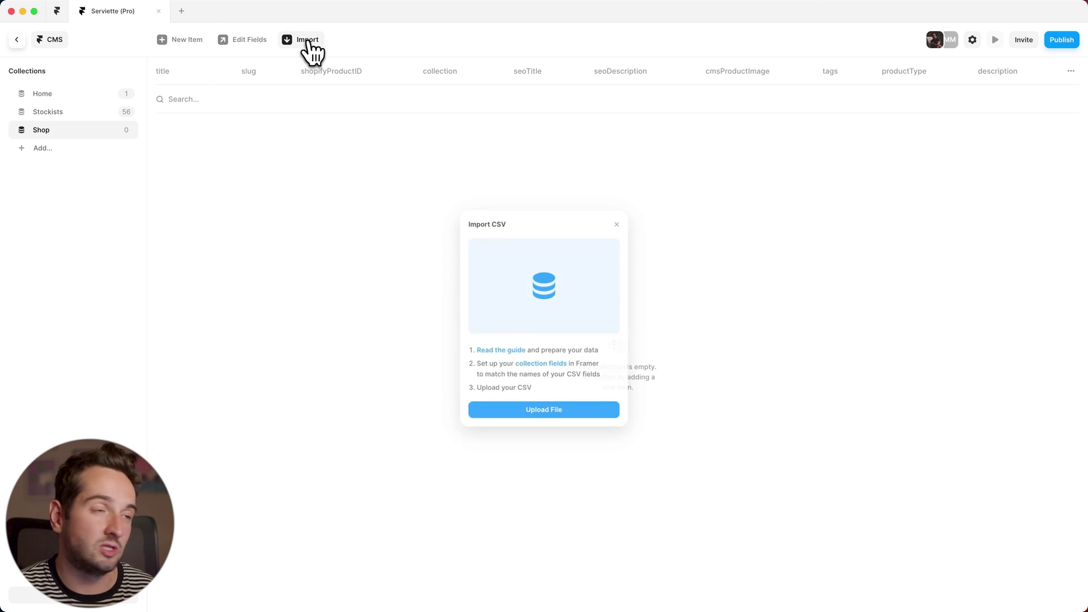
{"action": "left_click", "coordinate": [568, 414]}
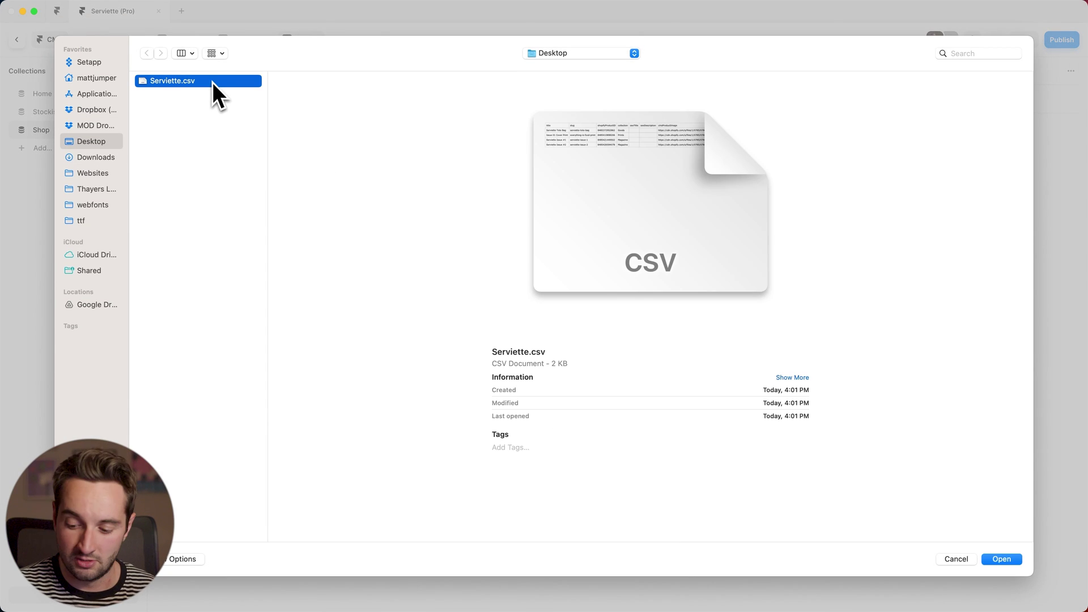
{"action": "double_click", "coordinate": [212, 81]}
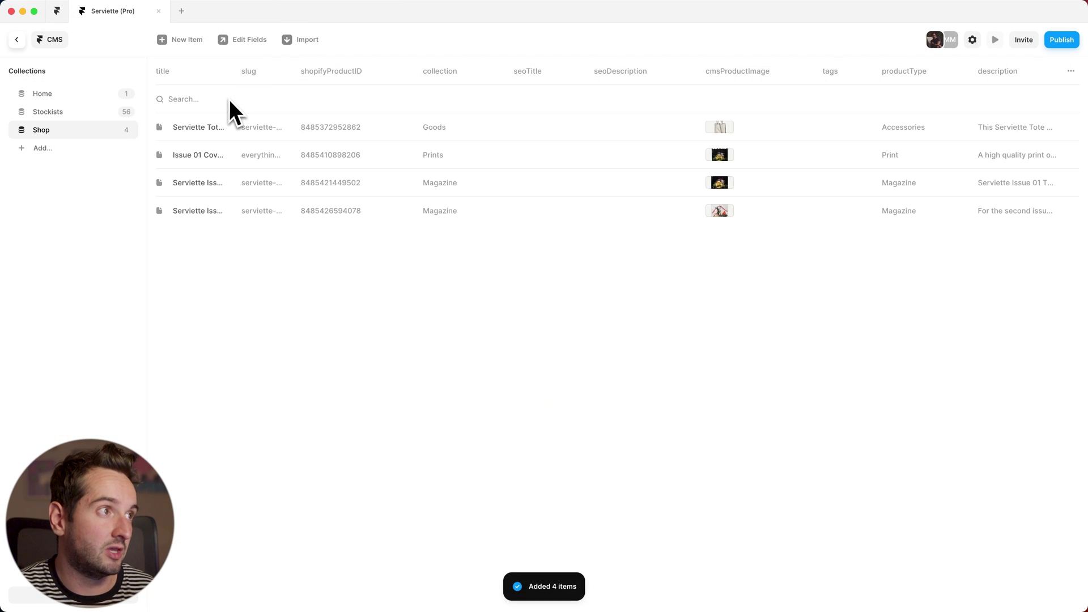
{"action": "left_click", "coordinate": [248, 132]}
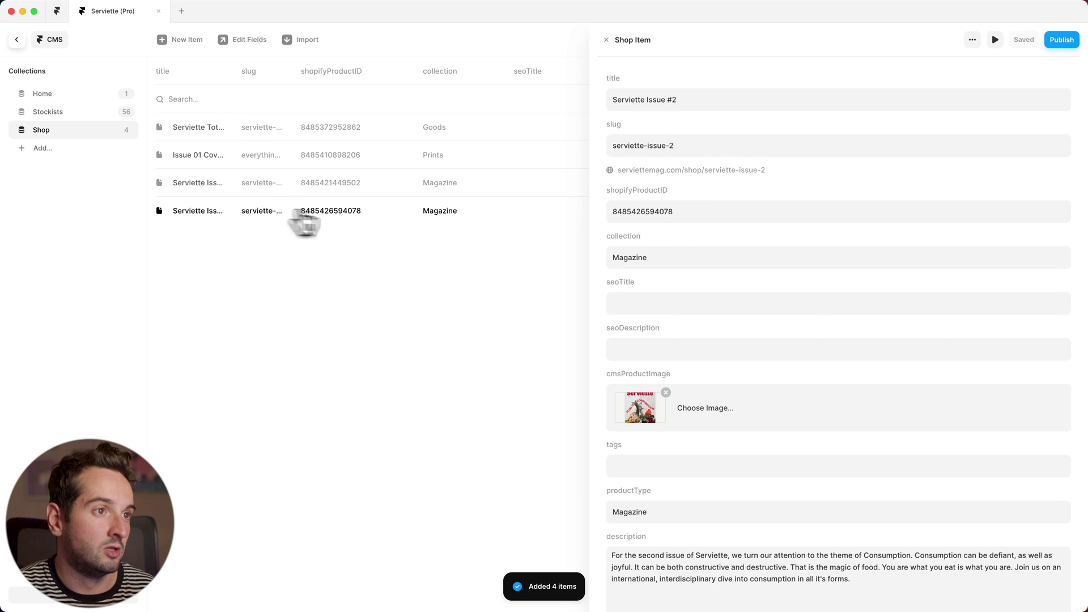
{"action": "scroll", "coordinate": [793, 259], "scroll_direction": "down", "scroll_amount": 3}
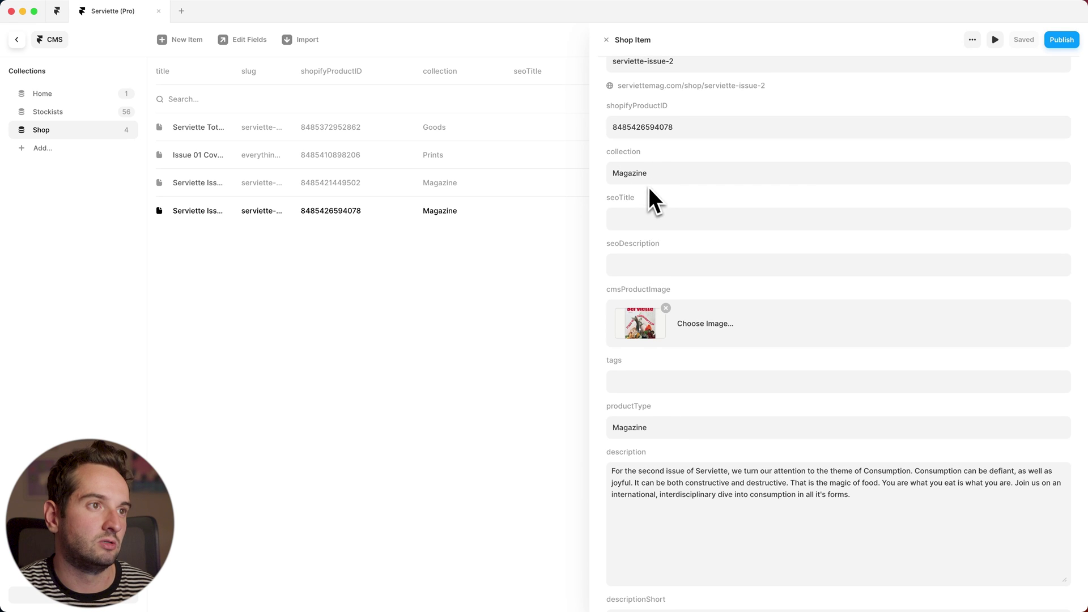
{"action": "scroll", "coordinate": [650, 191], "scroll_direction": "up", "scroll_amount": 1}
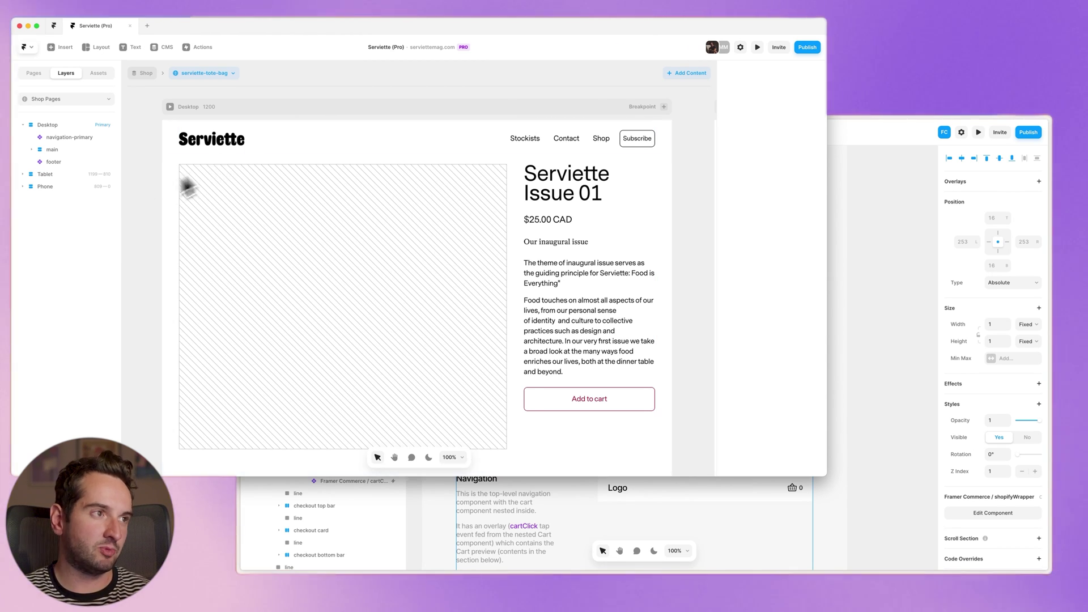
Check the product page's Related products area, then bring the Framer Commerce Base project forward
{"action": "scroll", "coordinate": [149, 192], "scroll_direction": "down", "scroll_amount": 3}
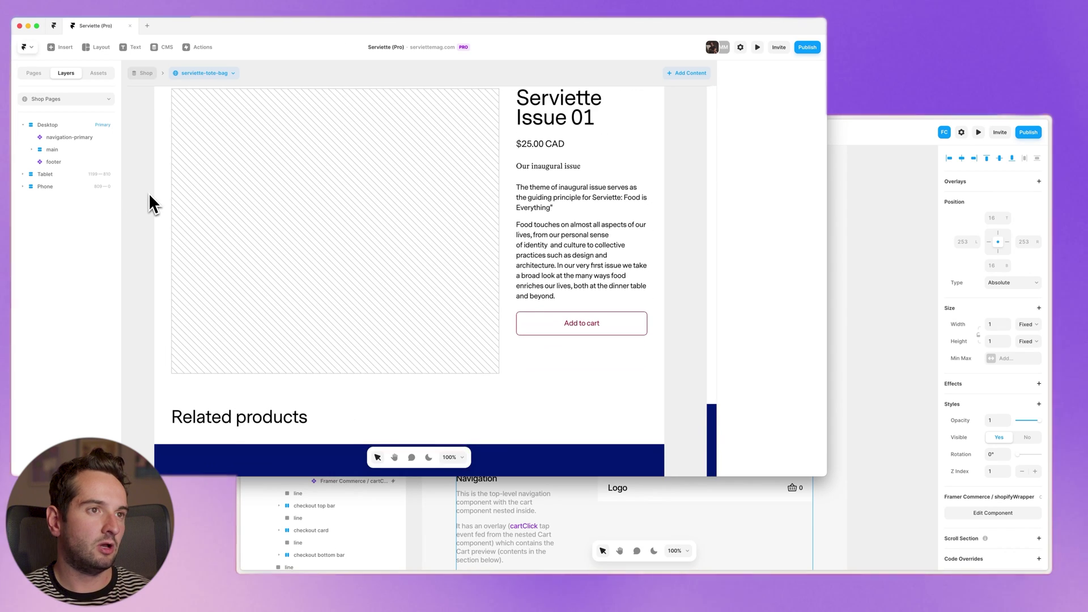
{"action": "scroll", "coordinate": [148, 192], "scroll_direction": "up", "scroll_amount": 1}
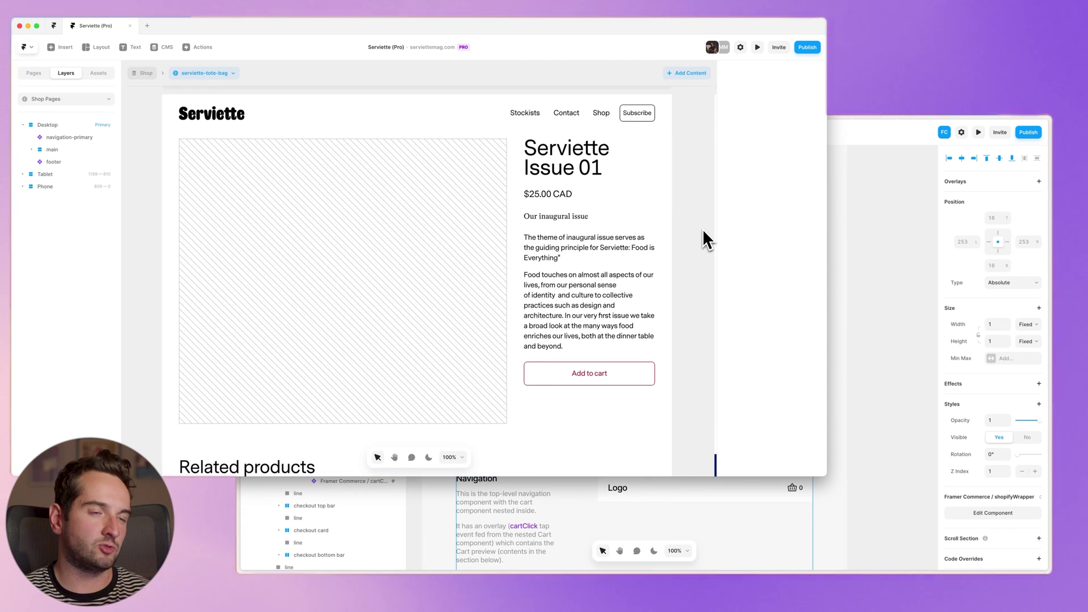
{"action": "scroll", "coordinate": [692, 240], "scroll_direction": "down", "scroll_amount": 5}
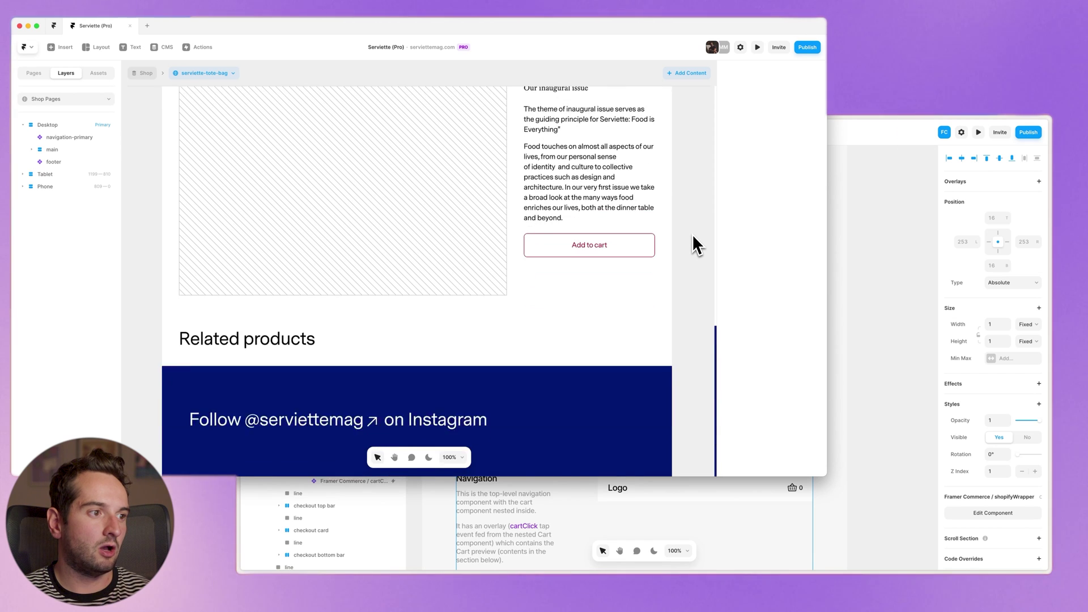
{"action": "scroll", "coordinate": [693, 238], "scroll_direction": "up", "scroll_amount": 6}
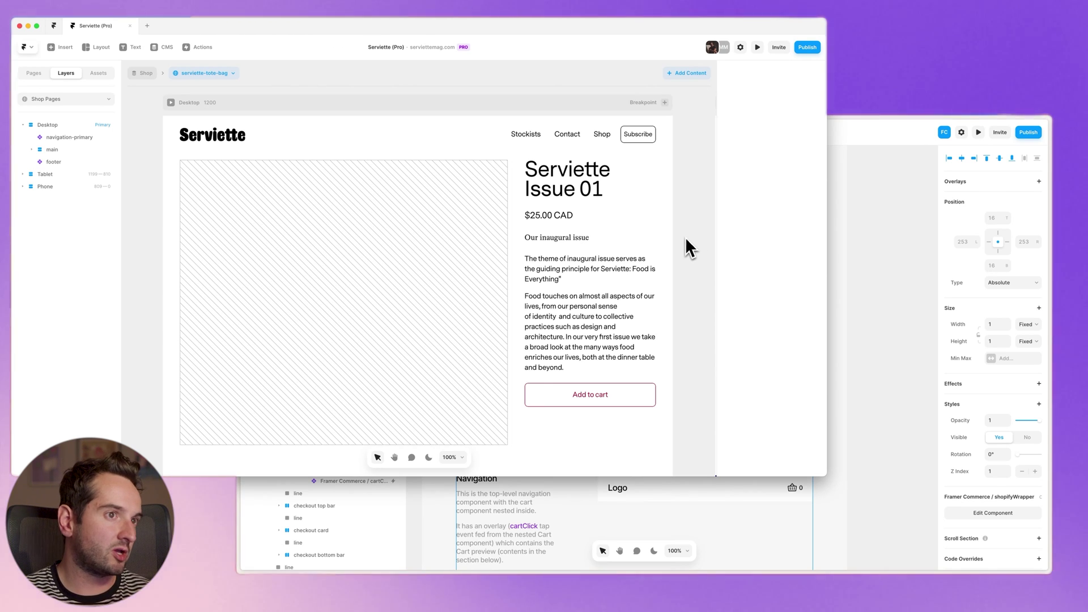
{"action": "left_click", "coordinate": [902, 217]}
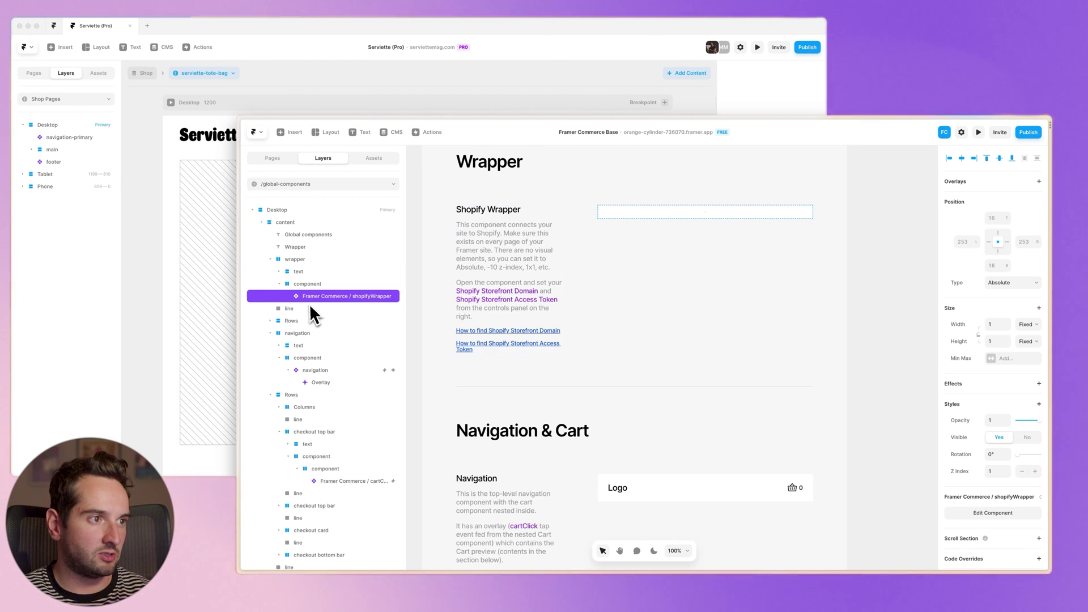
Take the shopifyWrapper component from Commerce Base and paste it into Serviette's tote-bag page
{"action": "left_click", "coordinate": [856, 227]}
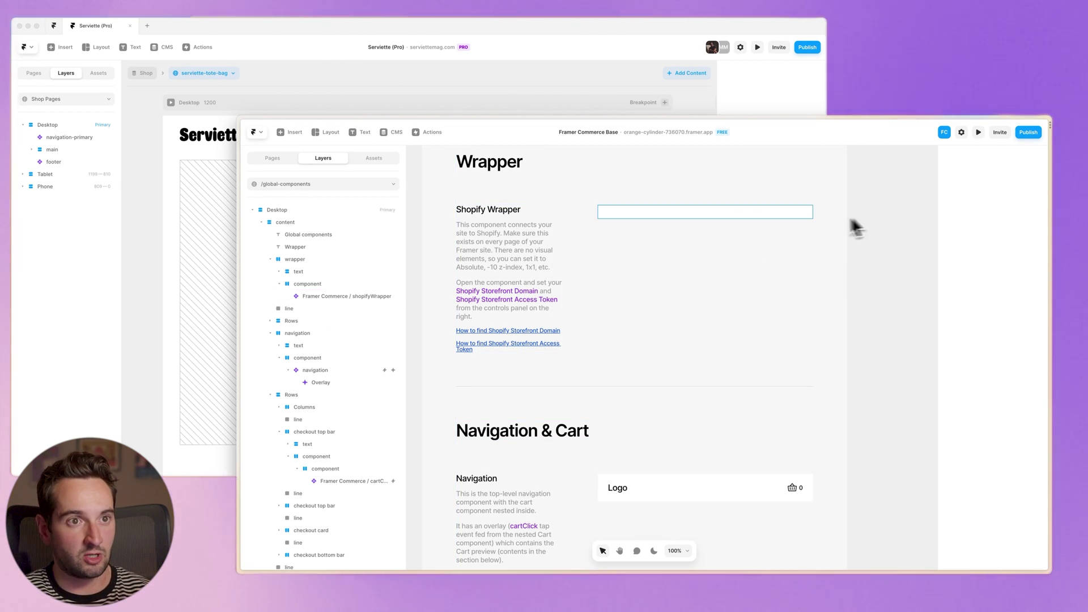
{"action": "left_click", "coordinate": [749, 210]}
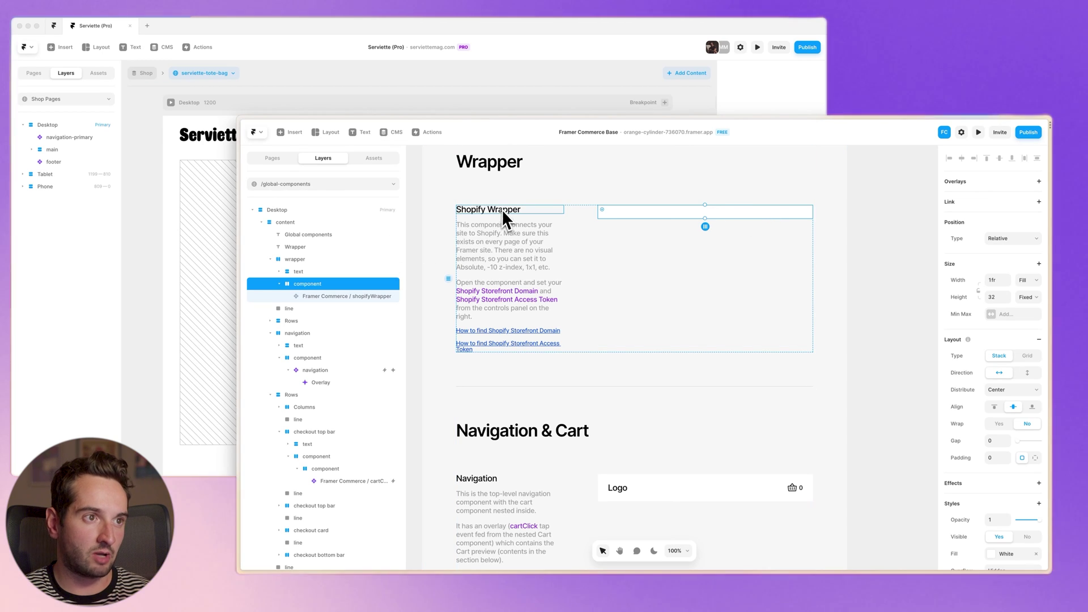
{"action": "scroll", "coordinate": [691, 253], "scroll_direction": "up", "scroll_amount": 2}
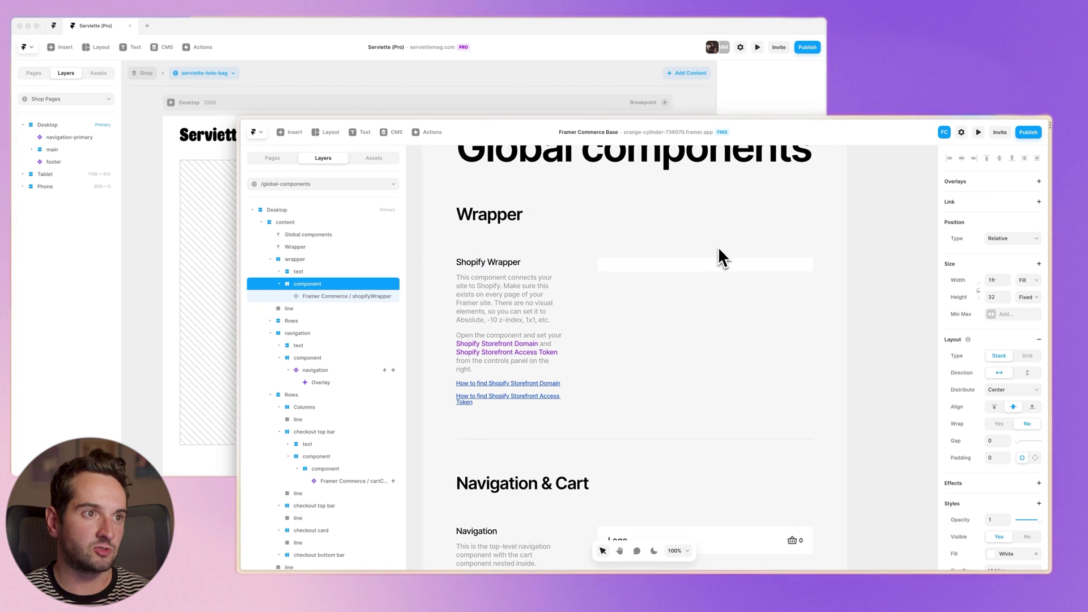
{"action": "left_click", "coordinate": [316, 298]}
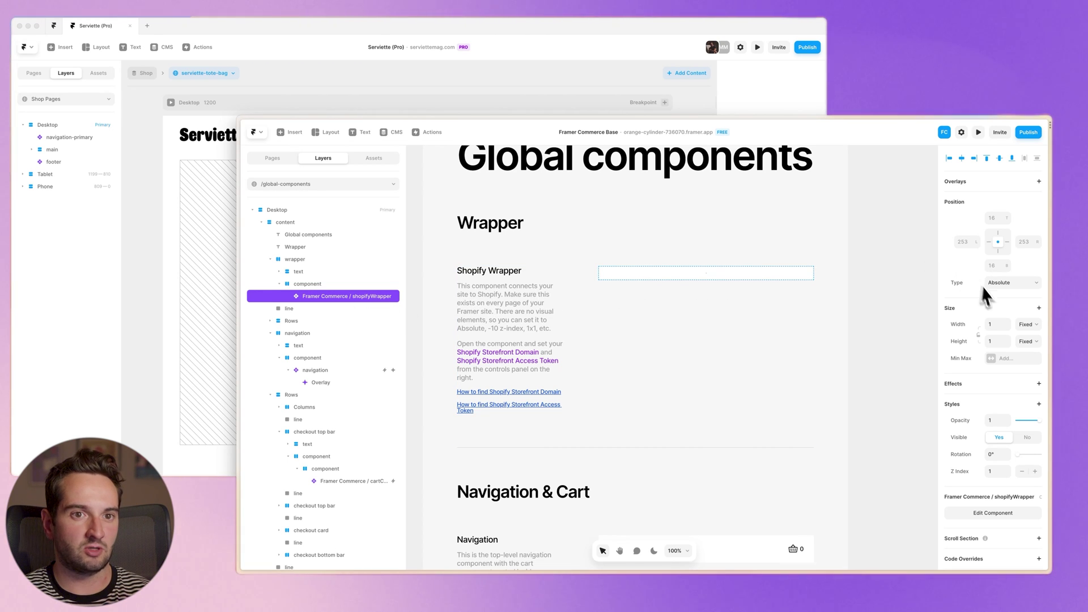
{"action": "left_click", "coordinate": [226, 152]}
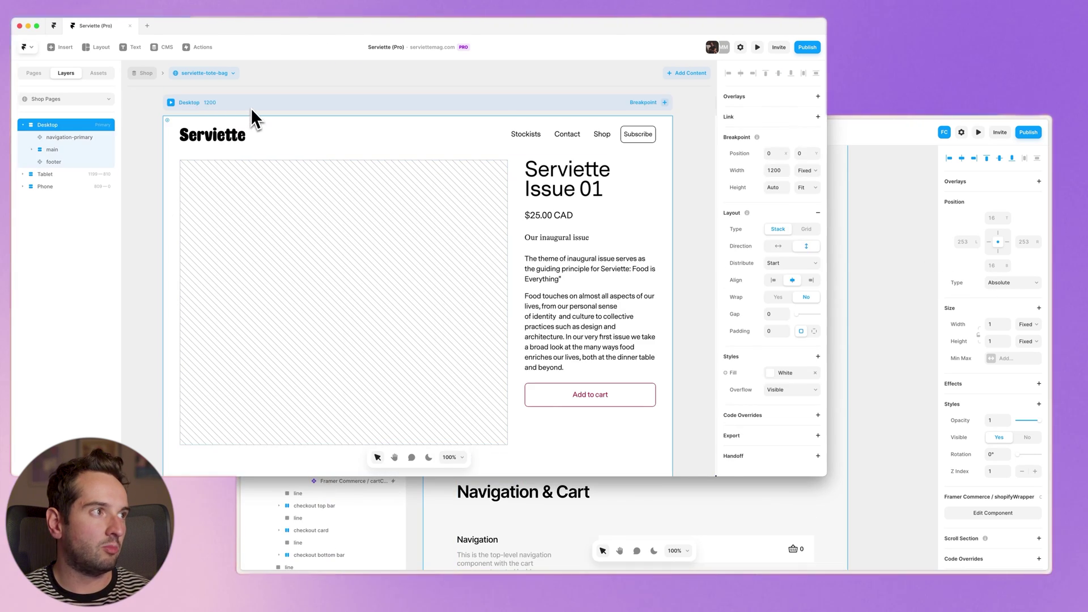
{"action": "key", "text": "super+v"}
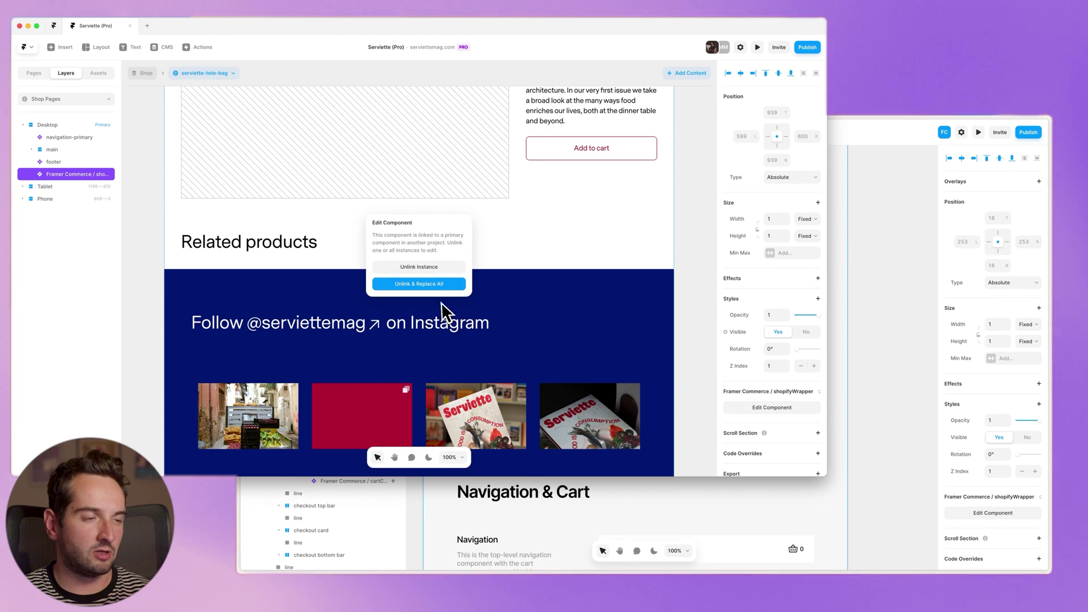
Set the wrapper's FcShopifyShell Storefront Domain to the Serviette store's own domain
{"action": "left_click", "coordinate": [416, 284]}
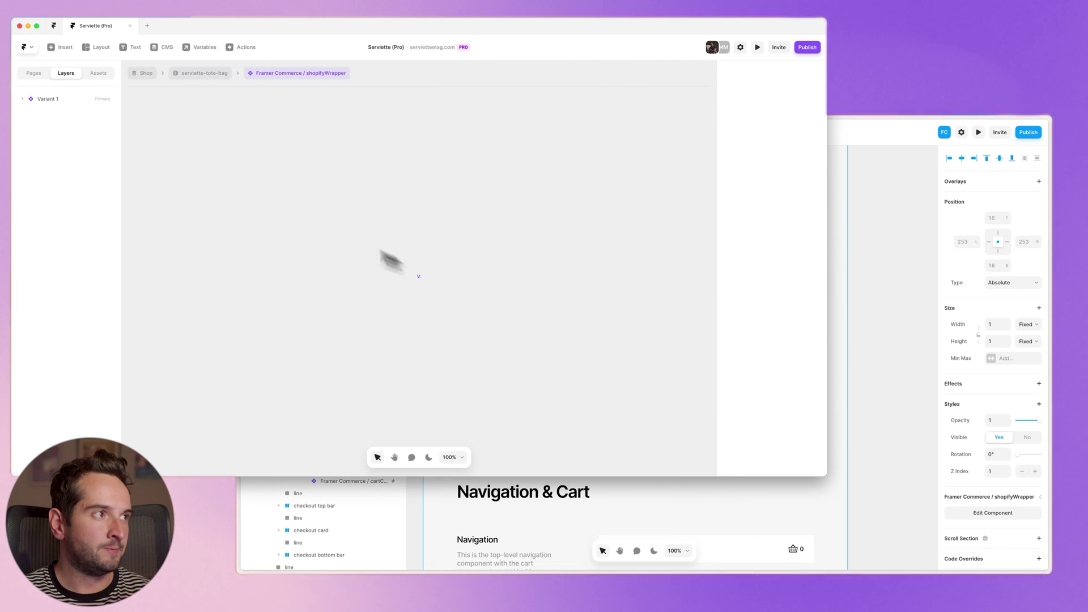
{"action": "left_click", "coordinate": [46, 100]}
{"action": "left_click", "coordinate": [50, 111]}
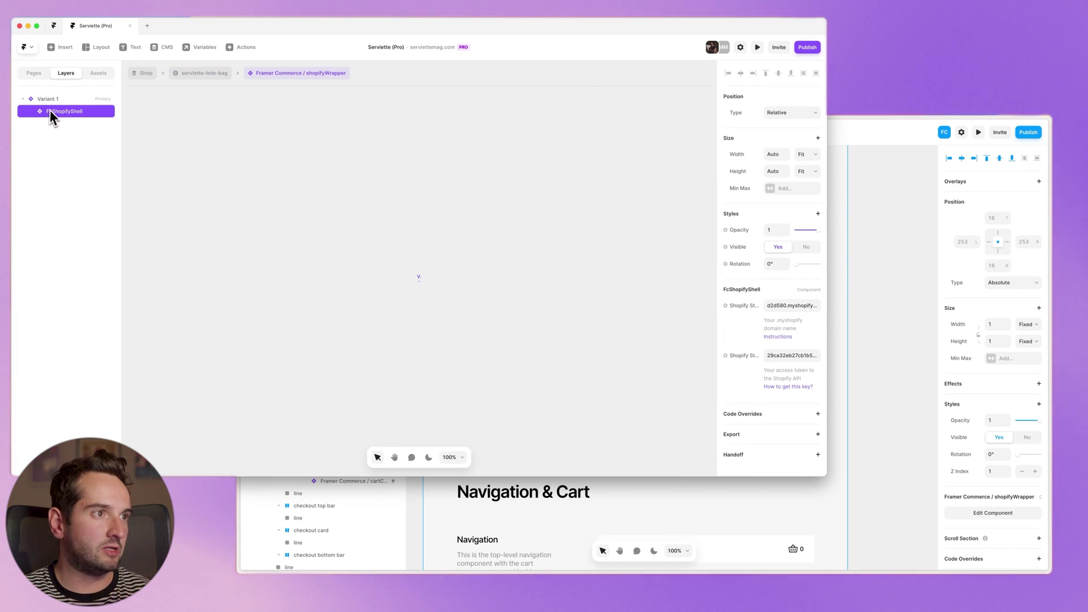
{"action": "left_click_drag", "start_coordinate": [717, 296], "coordinate": [656, 296]}
{"action": "left_click", "coordinate": [765, 306]}
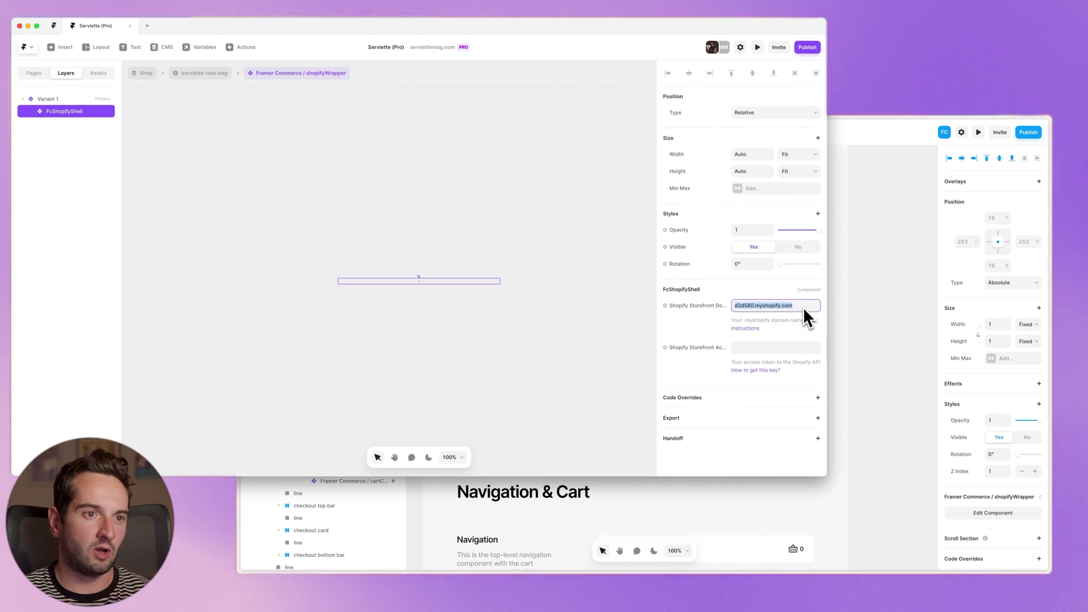
{"action": "key", "text": "BackSpace"}
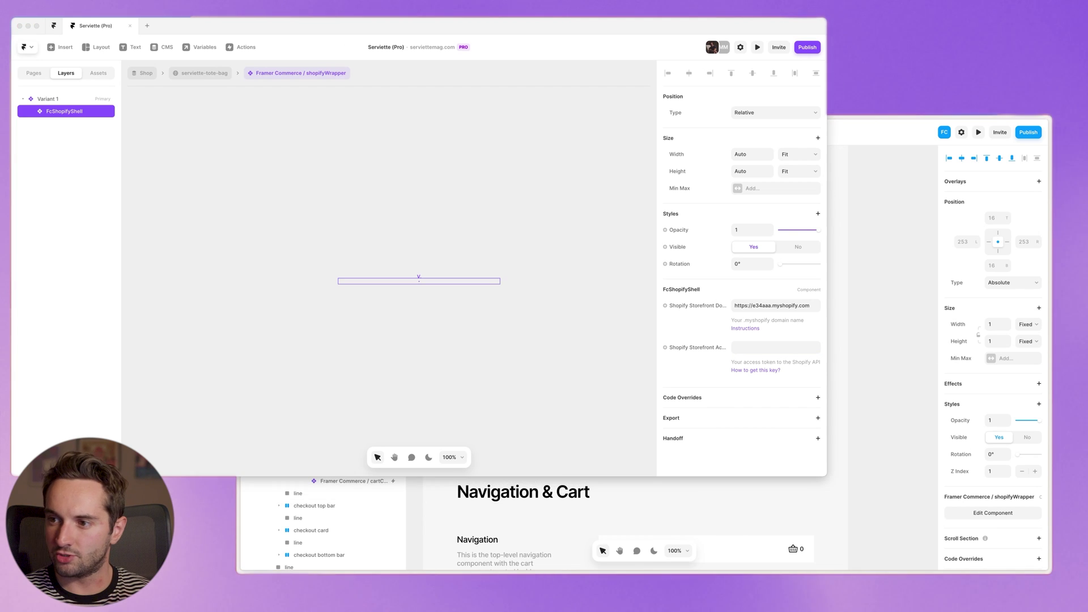
{"action": "left_click", "coordinate": [794, 306]}
{"action": "key", "text": "BackSpace"}
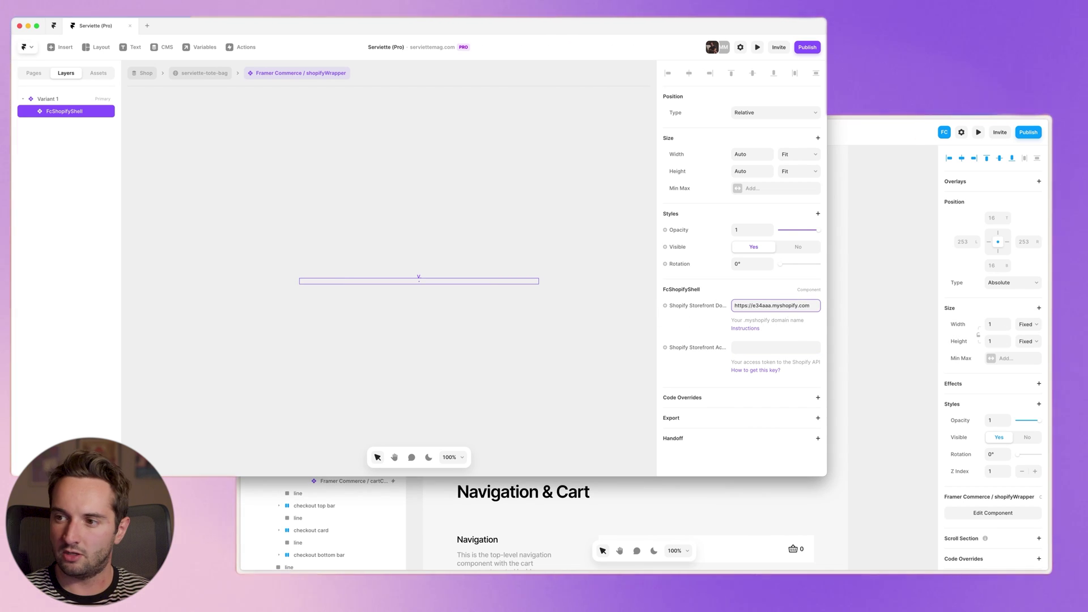
{"action": "key", "text": "super+Tab"}
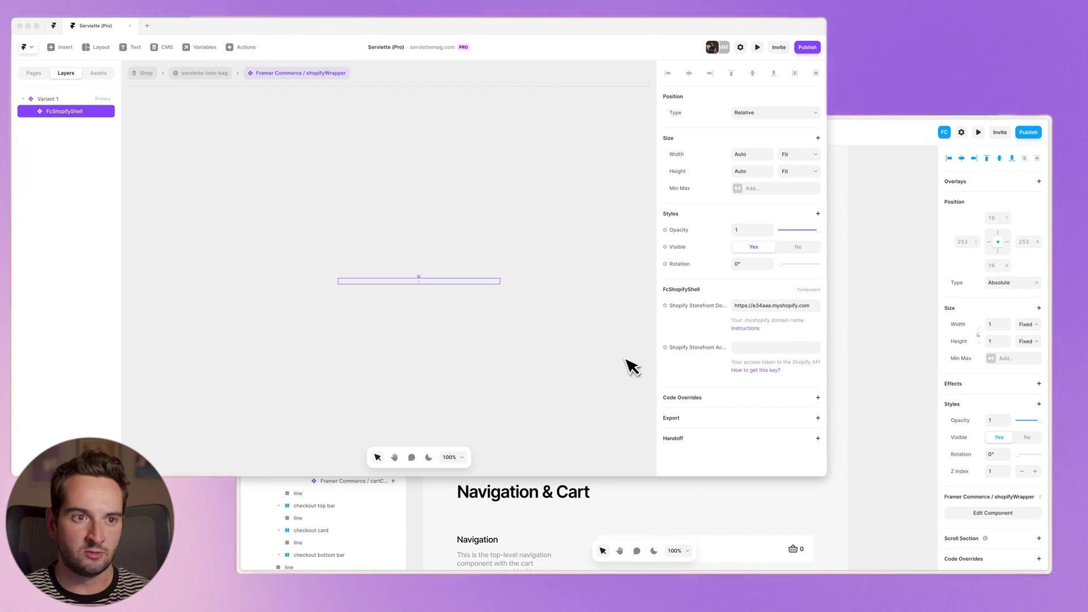
Paste the Storefront access token into the shell and return to the serviette-tote-bag page
{"action": "left_click", "coordinate": [753, 347]}
{"action": "key", "text": "super+v"}
{"action": "left_click", "coordinate": [485, 202]}
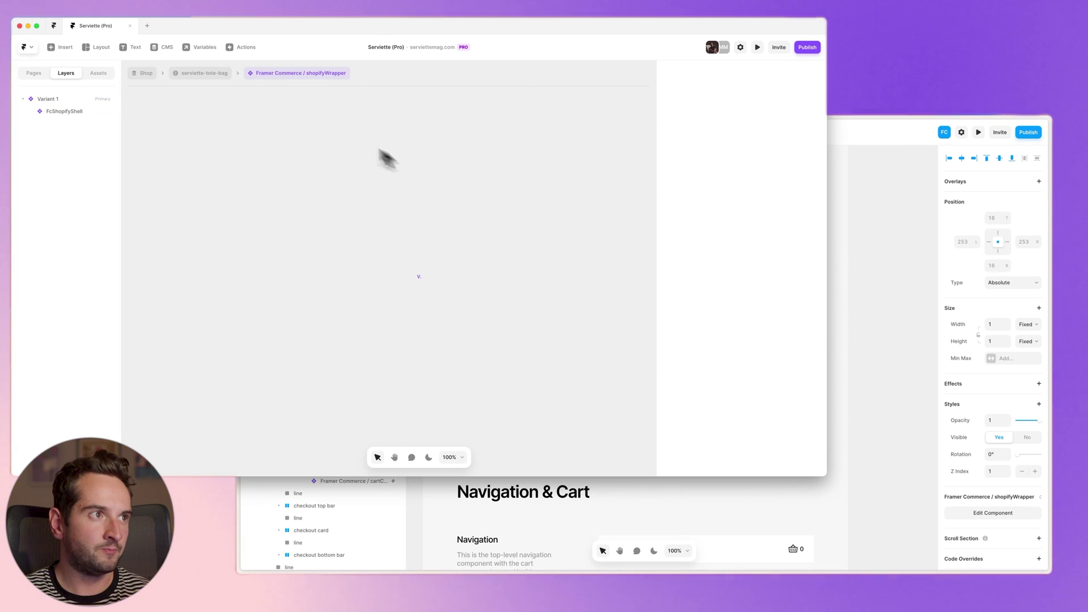
{"action": "left_click", "coordinate": [214, 80]}
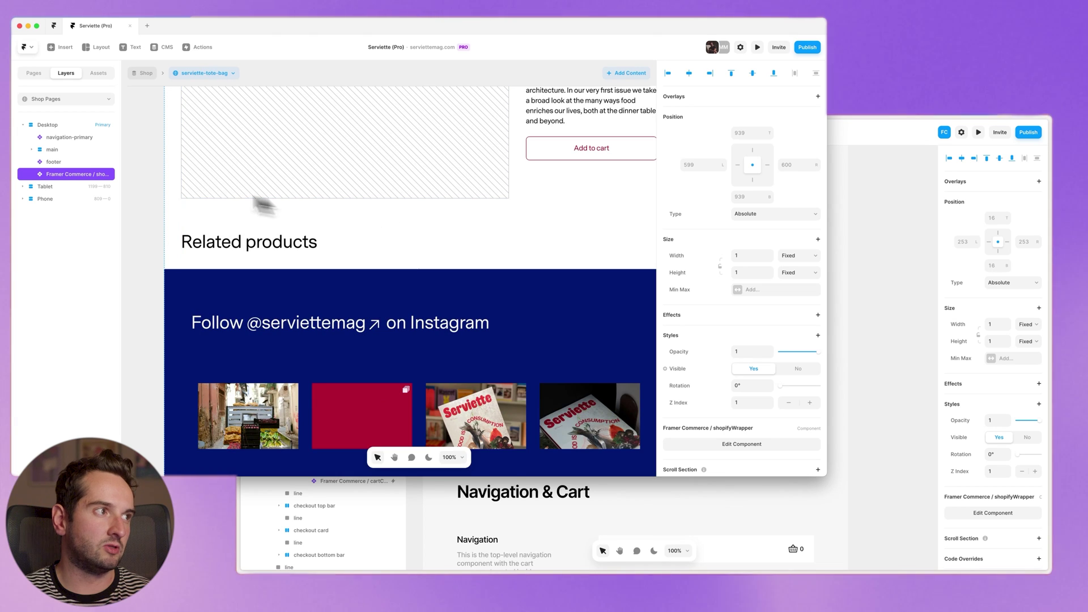
{"action": "scroll", "coordinate": [310, 226], "scroll_direction": "up", "scroll_amount": 3}
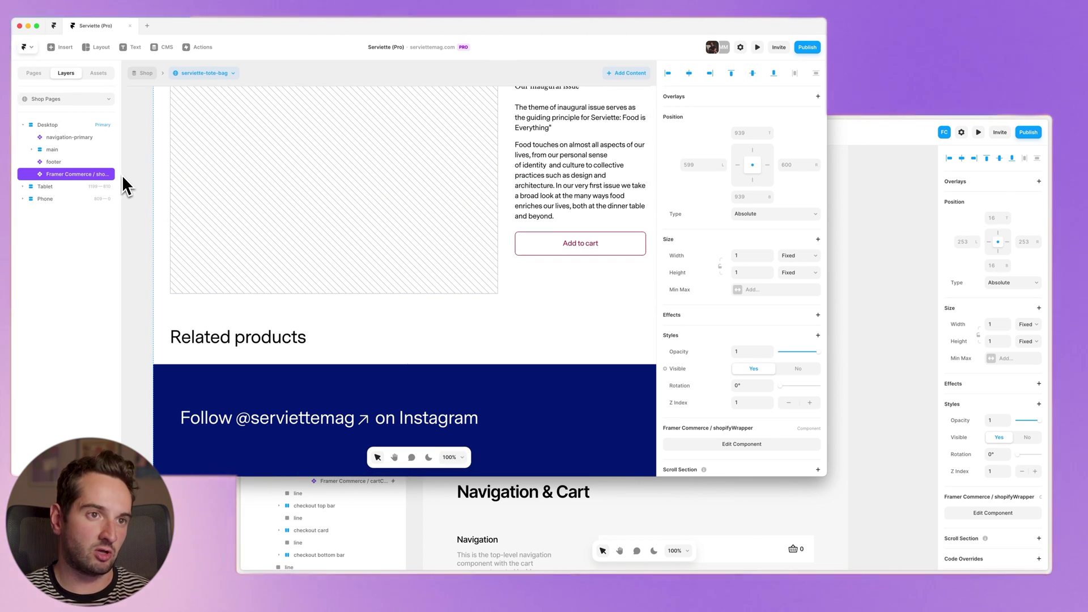
{"action": "scroll", "coordinate": [311, 227], "scroll_direction": "up", "scroll_amount": 5}
{"action": "left_click", "coordinate": [883, 241]}
Select the Commerce Base navigation component and preview its cart drawer overlay
{"action": "scroll", "coordinate": [883, 241], "scroll_direction": "down", "scroll_amount": 5}
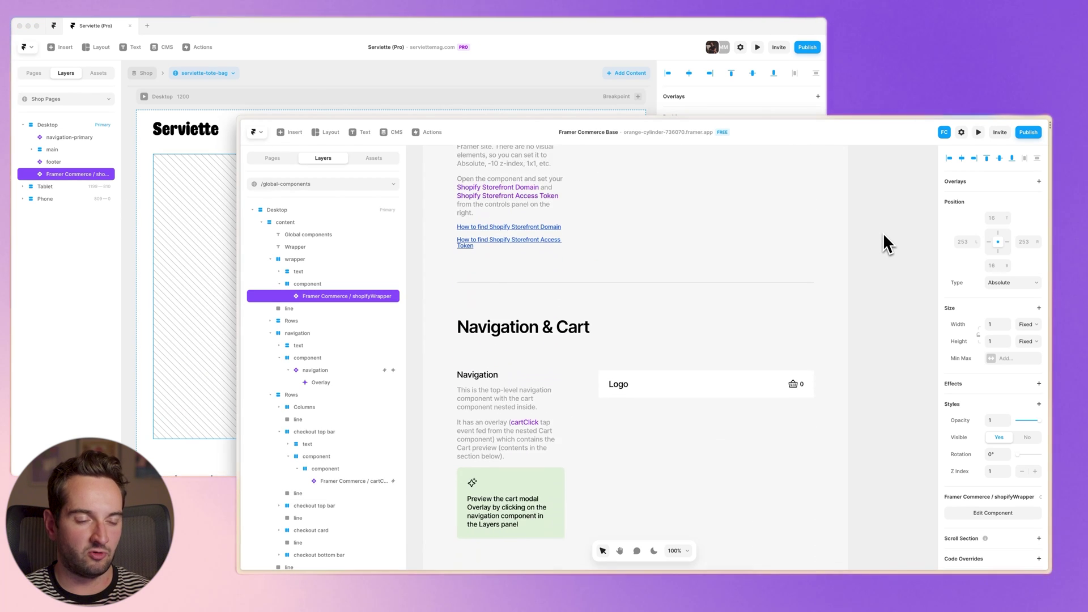
{"action": "scroll", "coordinate": [883, 233], "scroll_direction": "down", "scroll_amount": 1}
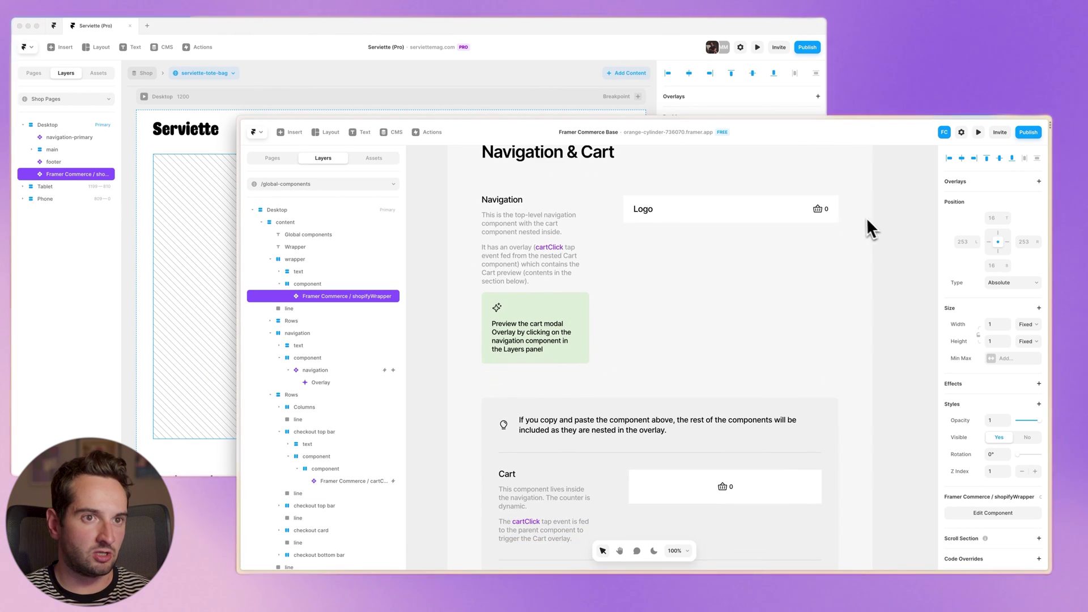
{"action": "left_click", "coordinate": [736, 215]}
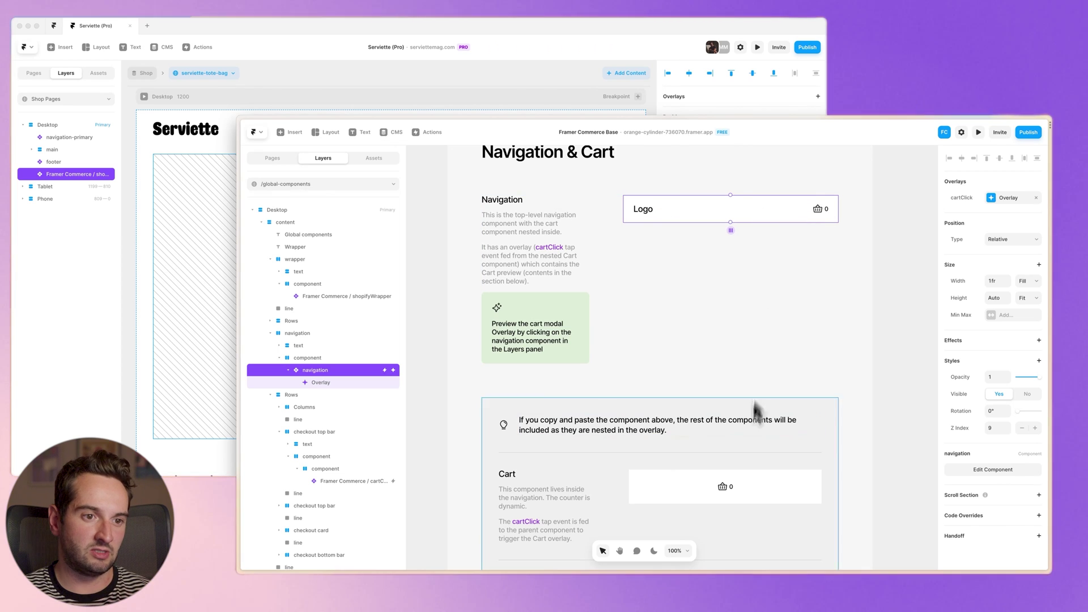
{"action": "left_click", "coordinate": [727, 488]}
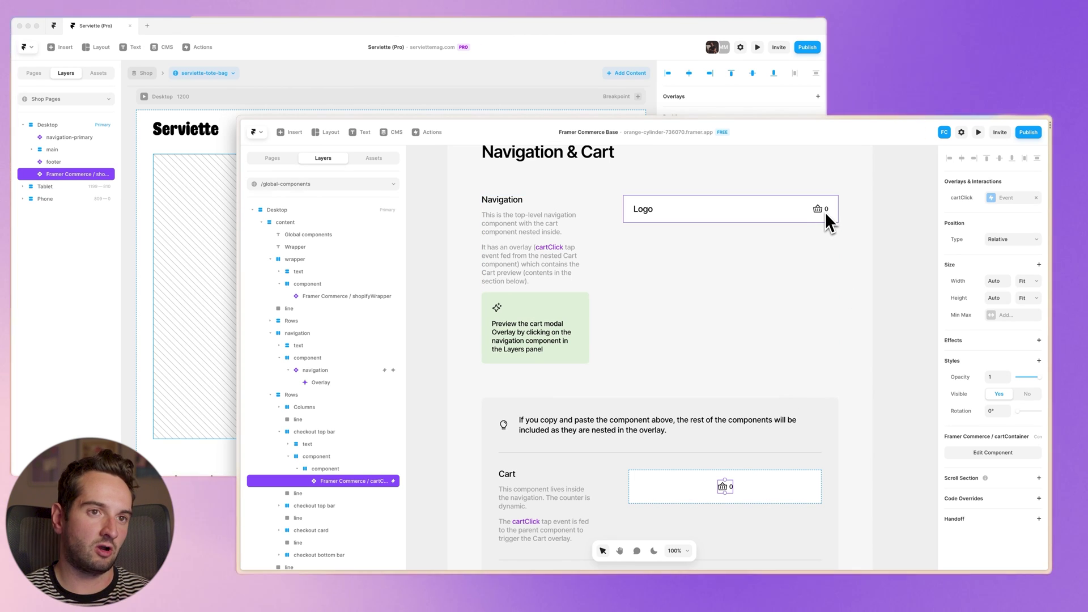
{"action": "left_click", "coordinate": [805, 213]}
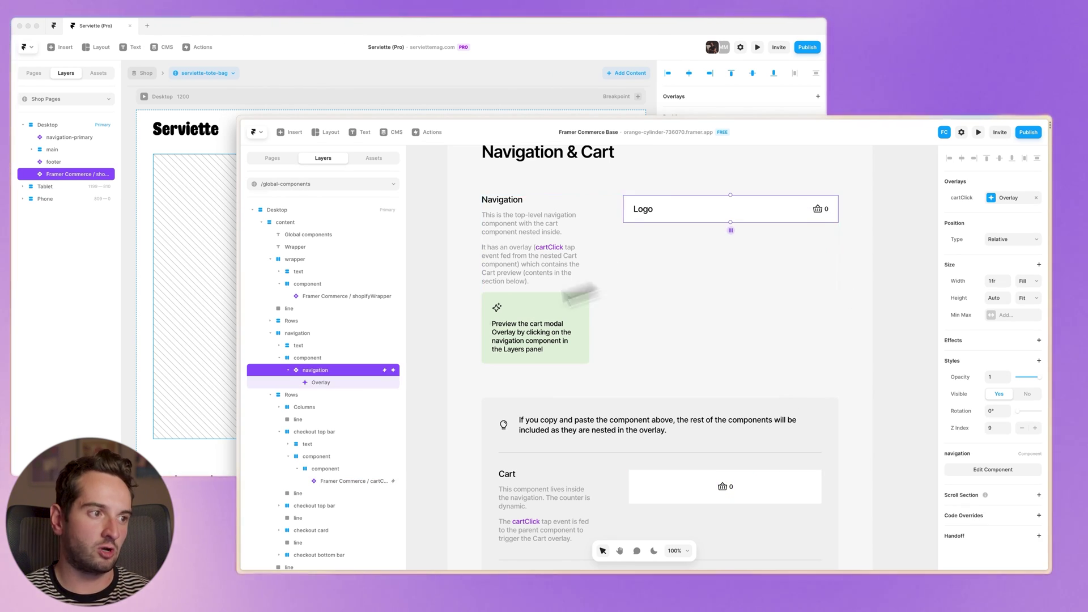
{"action": "left_click", "coordinate": [317, 383]}
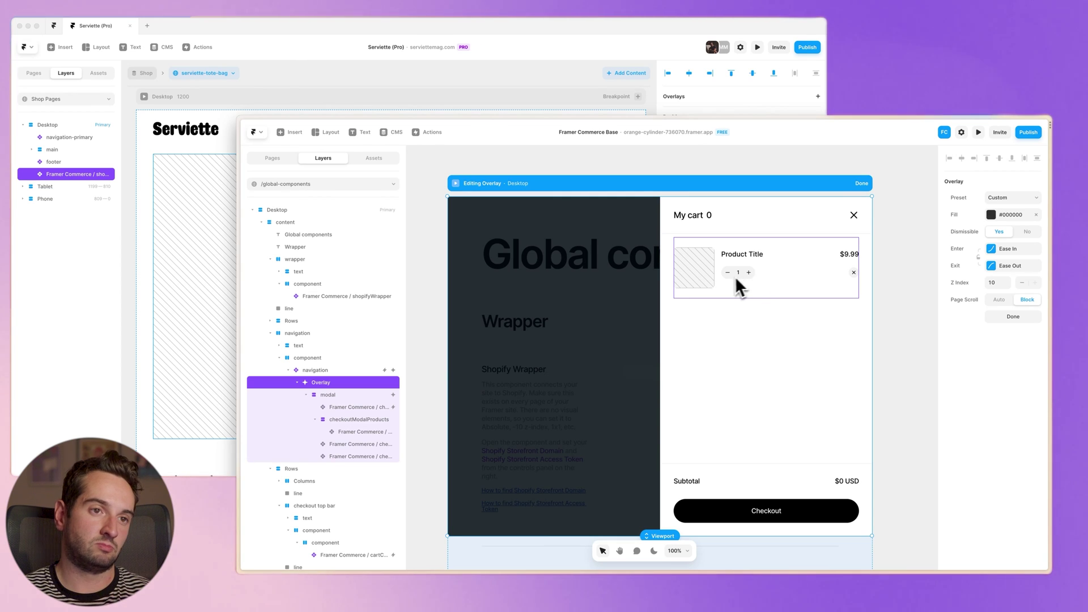
Close the cart drawer preview and reselect the navigation component for copying
{"action": "scroll", "coordinate": [841, 279], "scroll_direction": "down", "scroll_amount": 1}
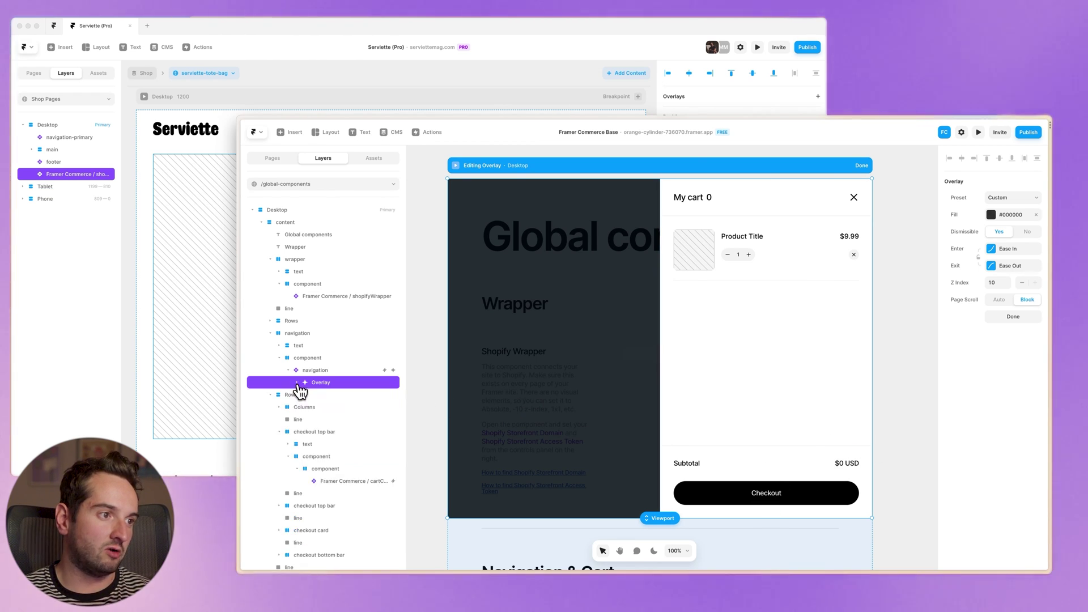
{"action": "left_click", "coordinate": [287, 370]}
{"action": "left_click", "coordinate": [343, 371]}
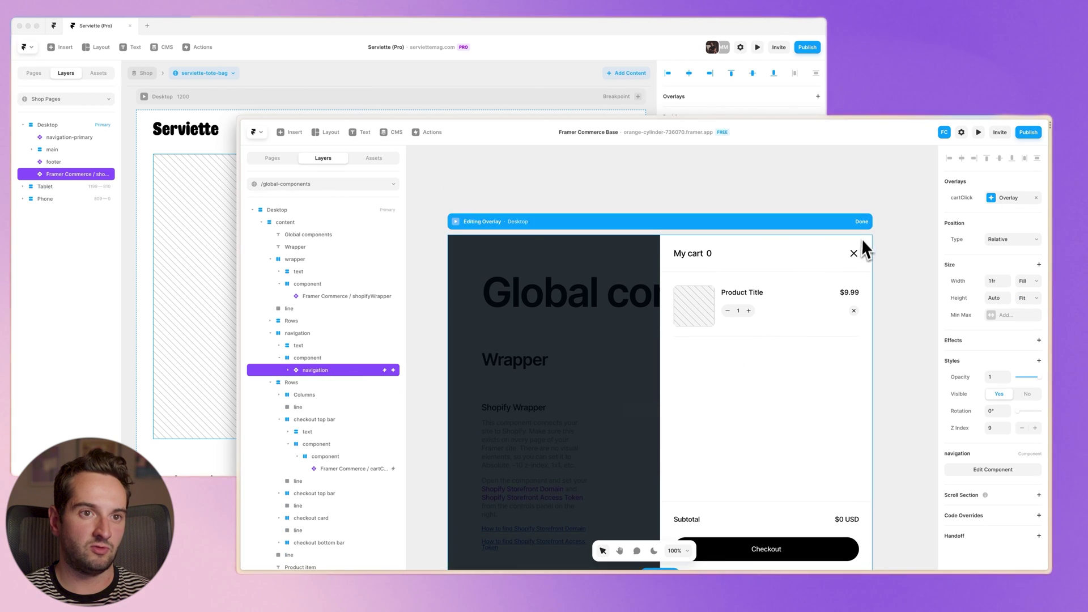
{"action": "left_click", "coordinate": [856, 252]}
{"action": "scroll", "coordinate": [916, 346], "scroll_direction": "down", "scroll_amount": 6}
{"action": "left_click", "coordinate": [750, 319]}
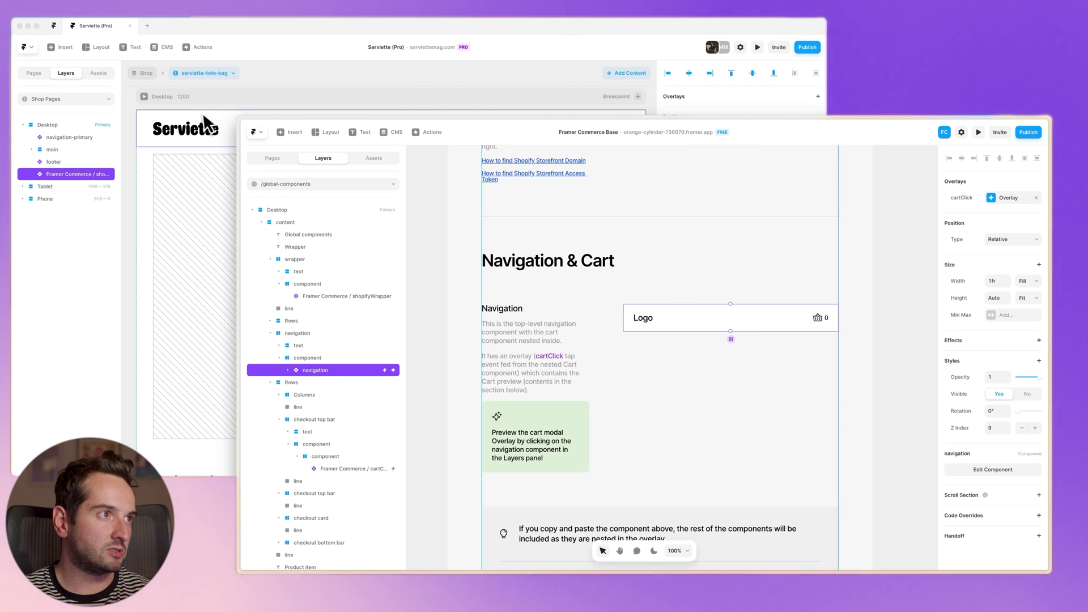
{"action": "left_click", "coordinate": [212, 96]}
Paste the navigation with cart and position it right after navigation-primary in Layers
{"action": "key", "text": "ctrl+v"}
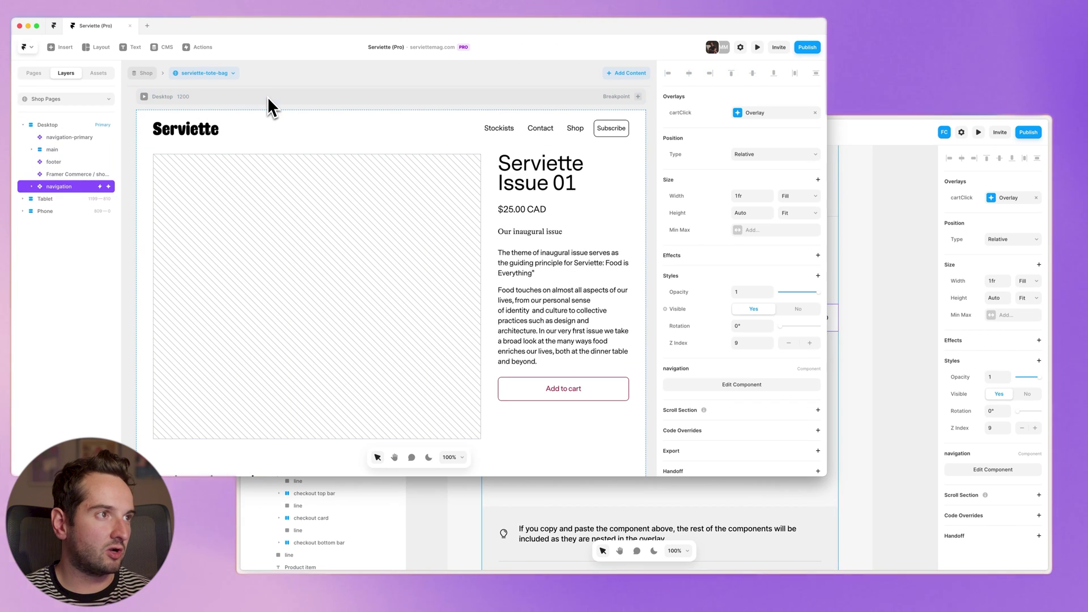
{"action": "left_click_drag", "start_coordinate": [85, 187], "coordinate": [56, 146]}
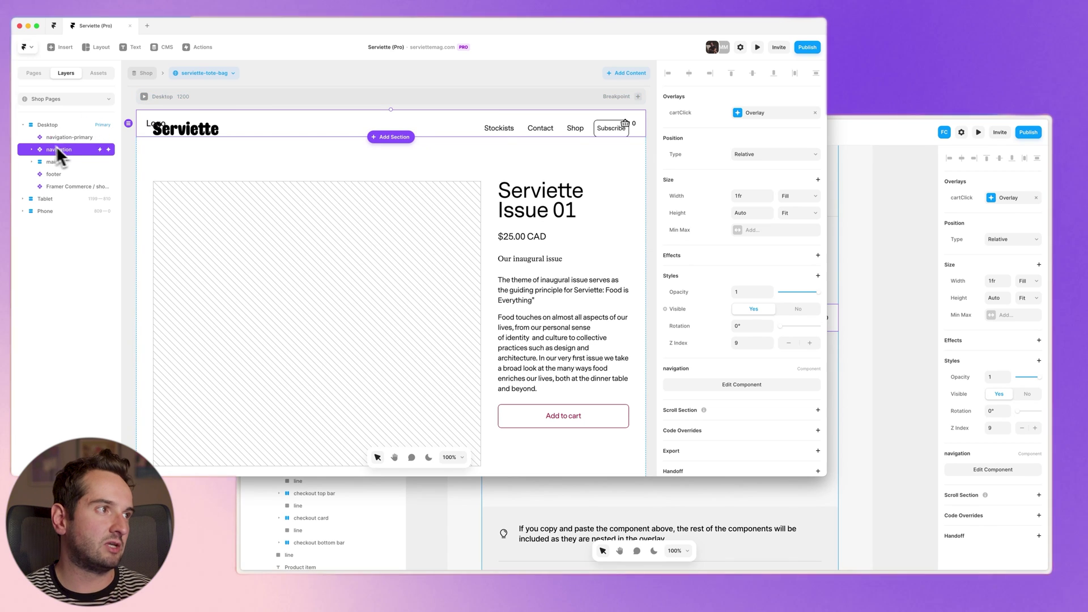
{"action": "left_click", "coordinate": [77, 137]}
Hide the old navigation-primary header and select the logo inside it
{"action": "scroll", "coordinate": [737, 368], "scroll_direction": "down", "scroll_amount": 2}
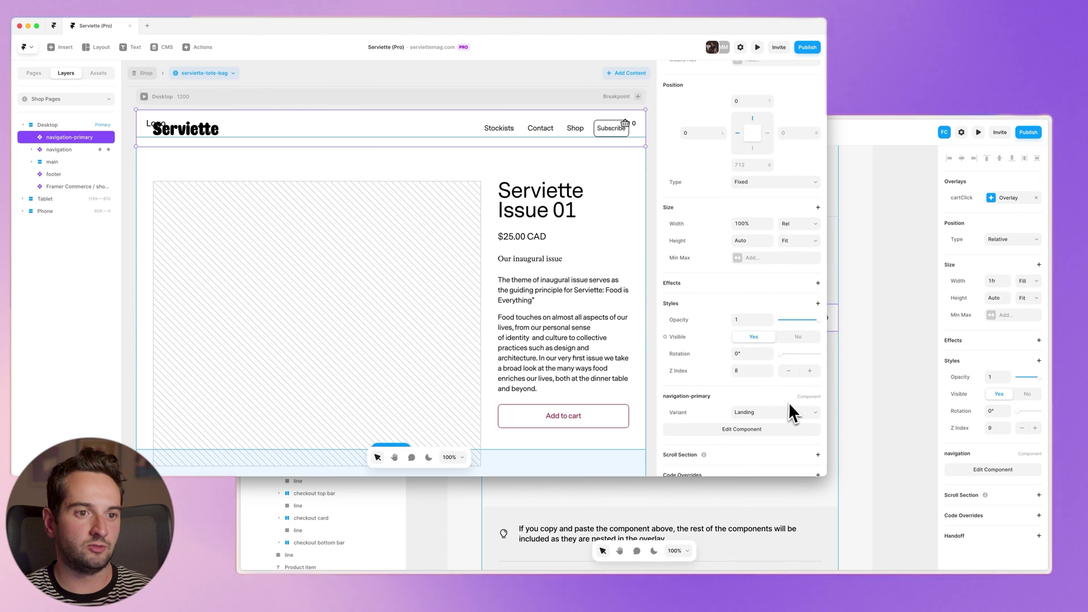
{"action": "left_click", "coordinate": [796, 336]}
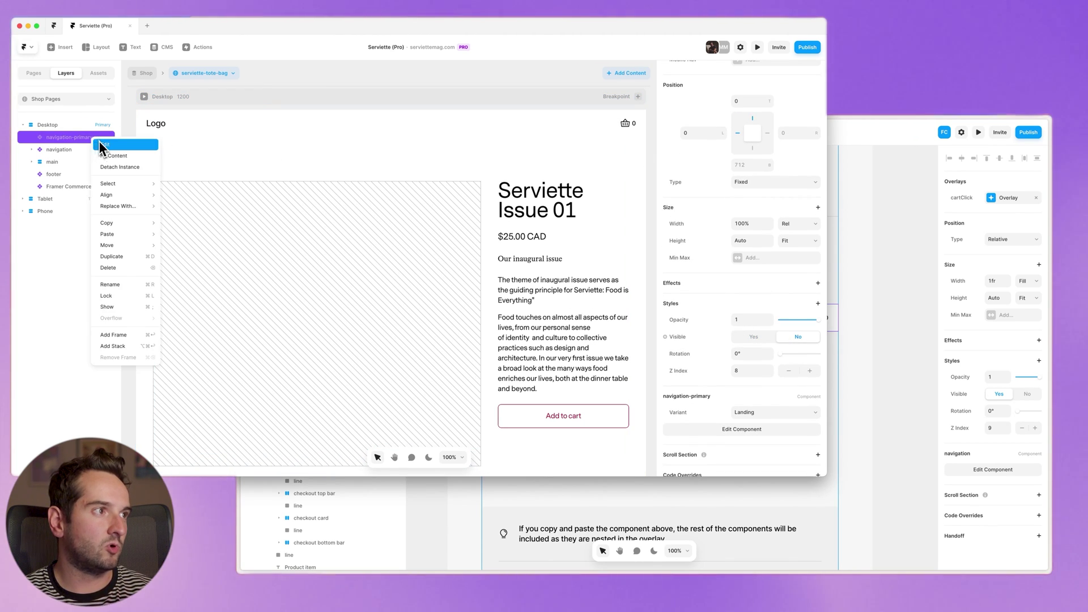
{"action": "left_click", "coordinate": [105, 144]}
{"action": "left_click", "coordinate": [199, 288]}
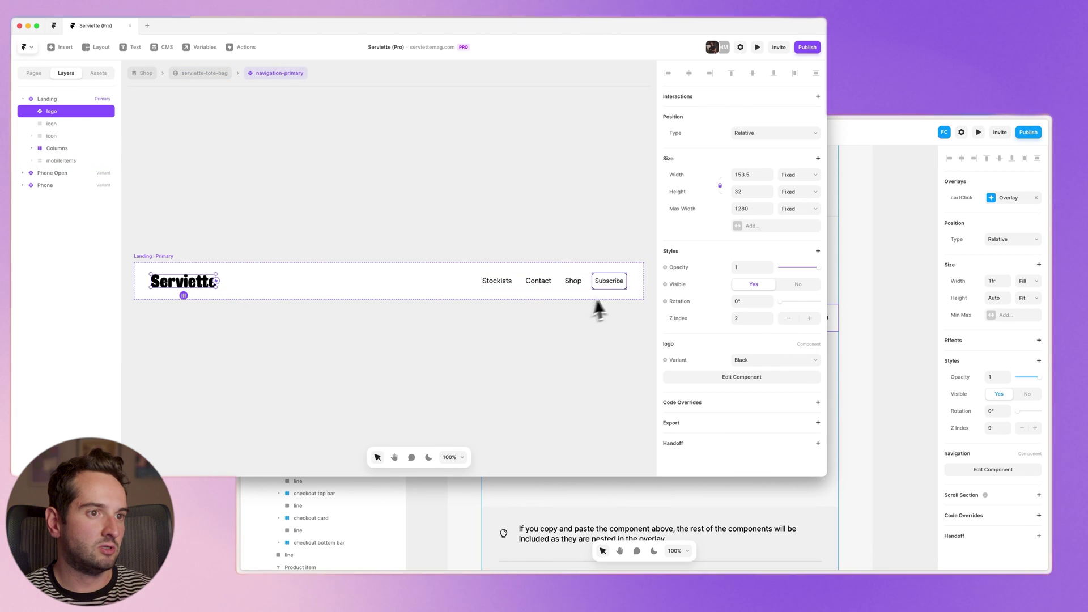
{"action": "left_click", "coordinate": [204, 73]}
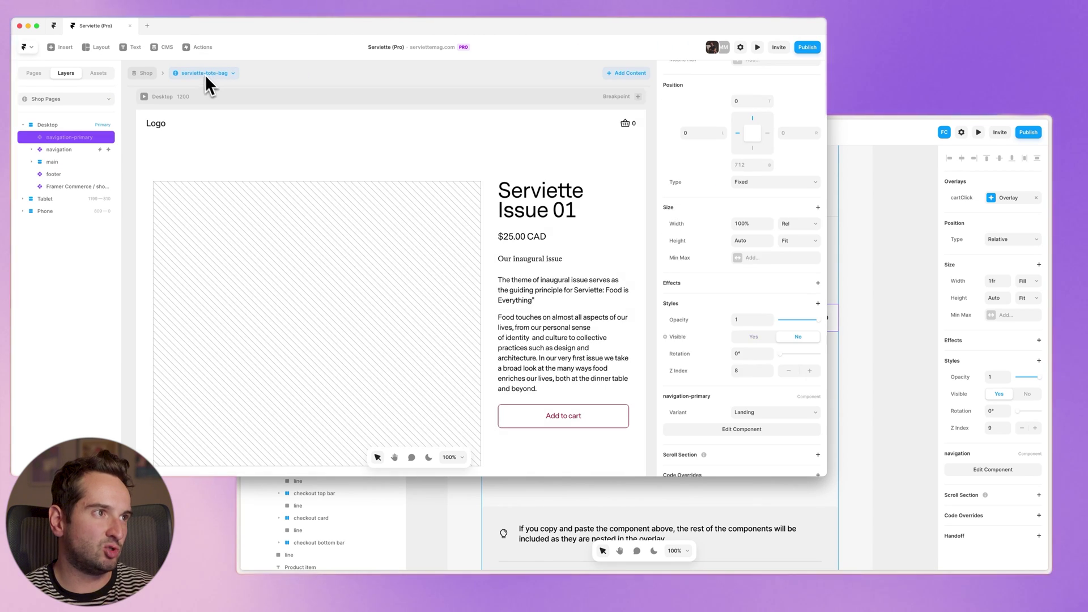
Paste the logo, Subscribe button and cart into the navigation Copy component's Desktop frame
{"action": "double_click", "coordinate": [185, 120]}
{"action": "left_click", "coordinate": [441, 279]}
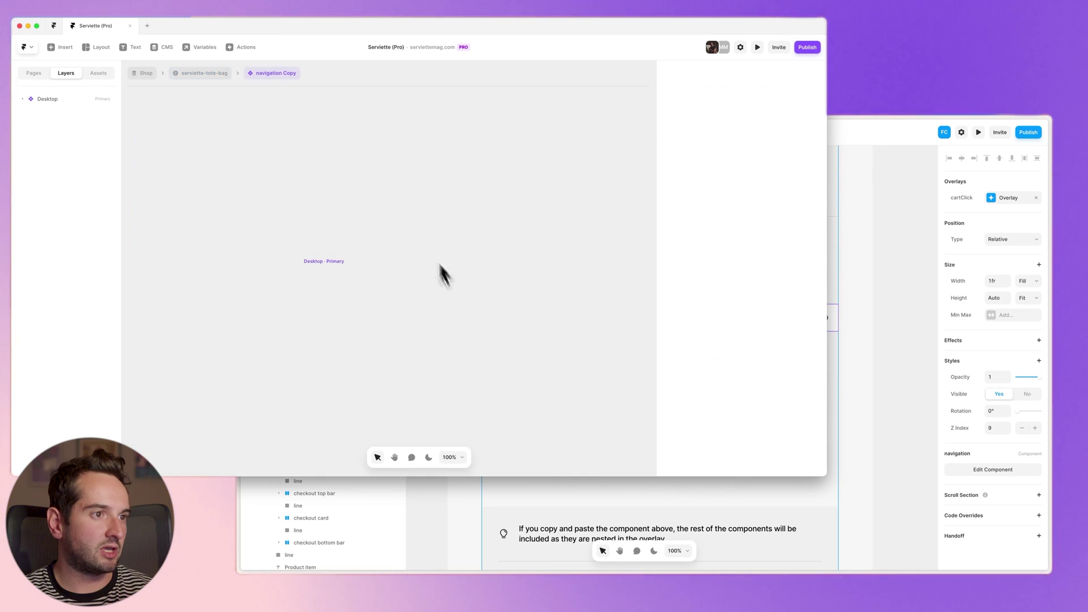
{"action": "left_click", "coordinate": [333, 262]}
{"action": "key", "text": "ctrl+v"}
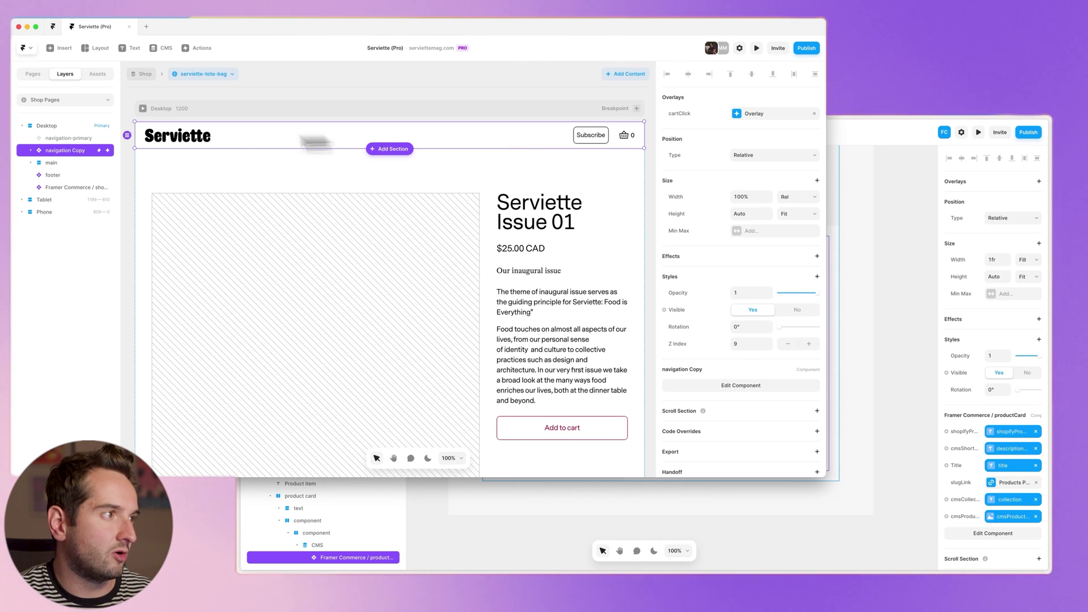
{"action": "left_click", "coordinate": [61, 188], "text": "shift"}
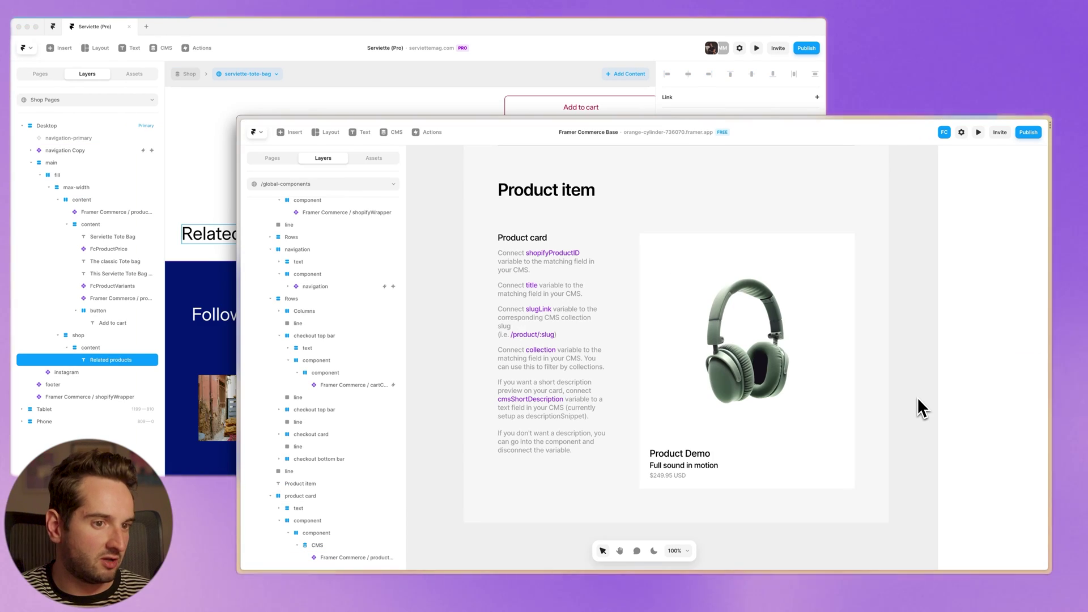
Select the CMS list holding the Framer Commerce product card, then return to the Serviette project
{"action": "left_click", "coordinate": [767, 356]}
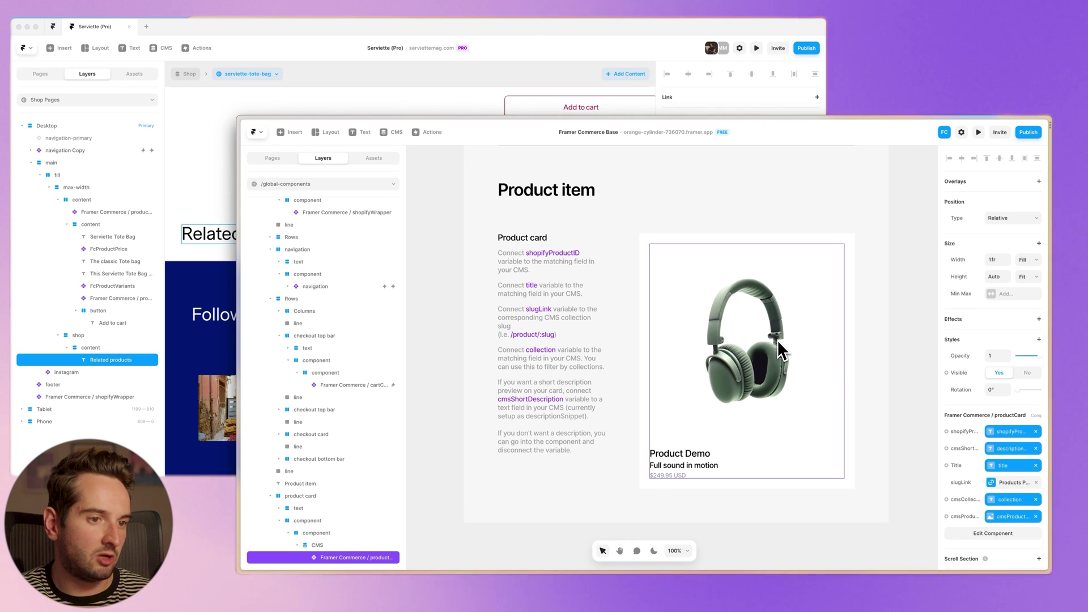
{"action": "mouse_move", "coordinate": [236, 249]}
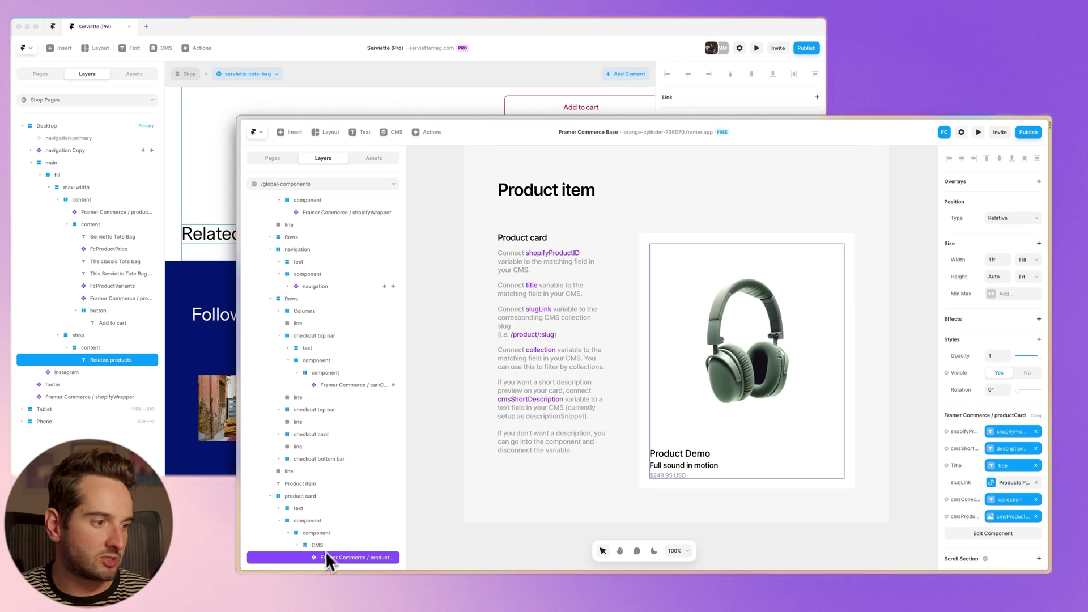
{"action": "left_click", "coordinate": [323, 546]}
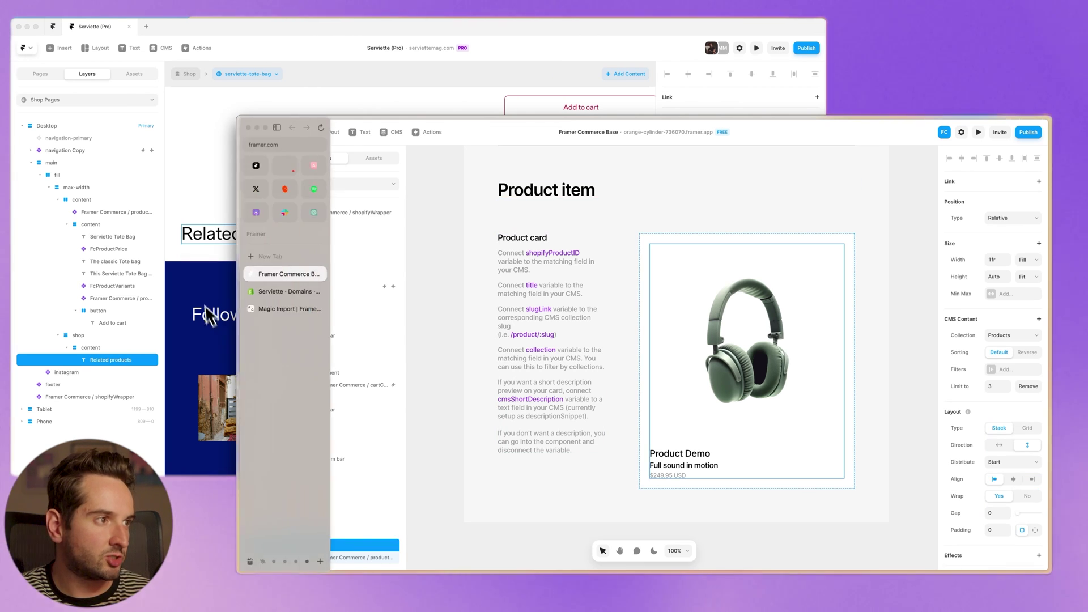
{"action": "left_click", "coordinate": [227, 237]}
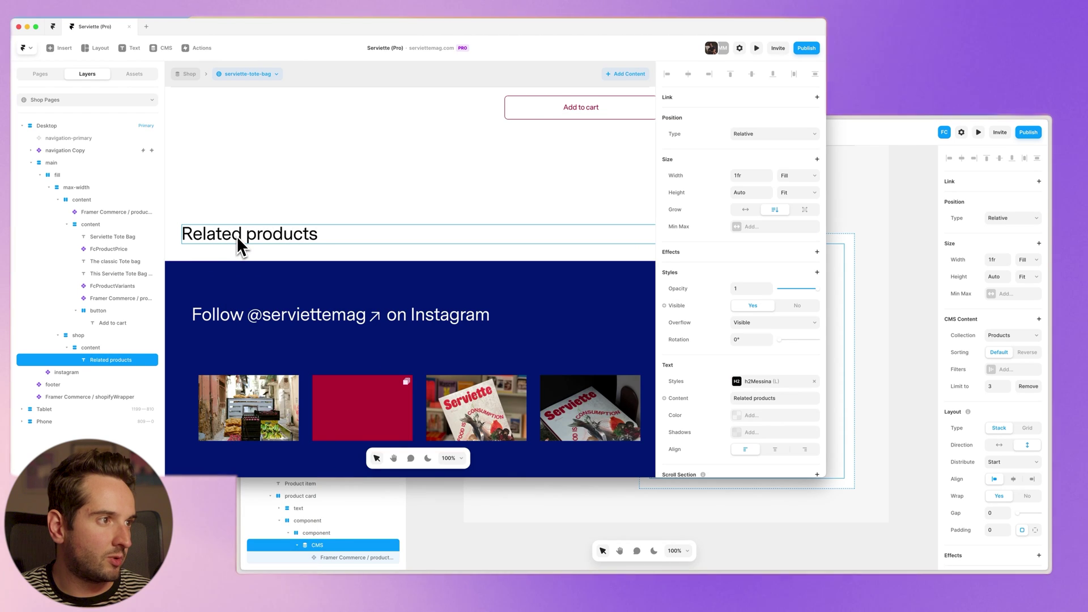
Paste the product CMS list under Related products, connect it to the Shop collection, and lay it out as a grid
{"action": "key", "text": "super+v"}
{"action": "left_click", "coordinate": [445, 264]}
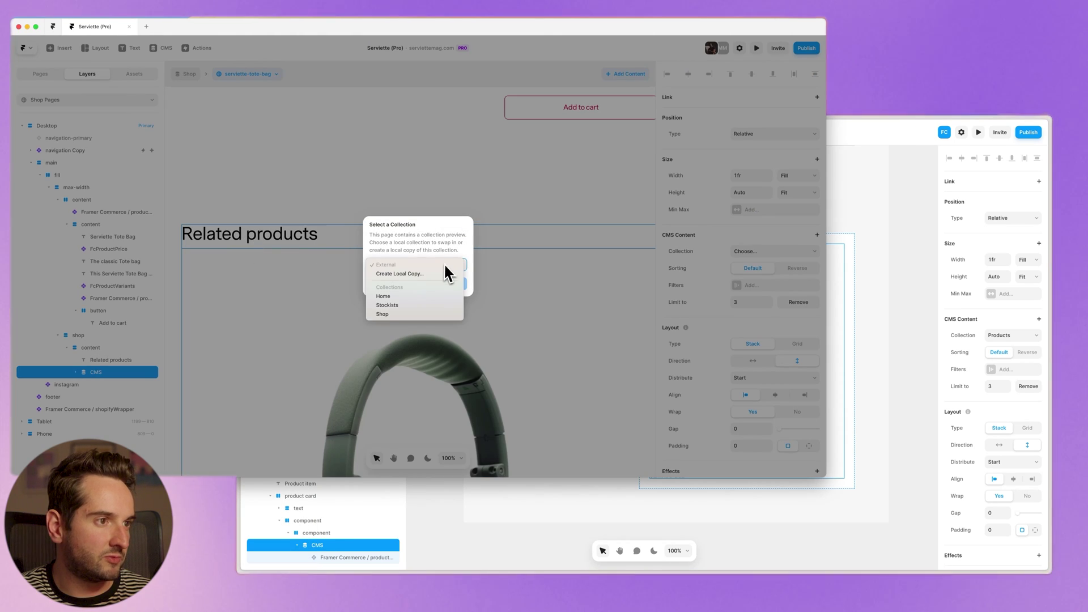
{"action": "left_click", "coordinate": [392, 315]}
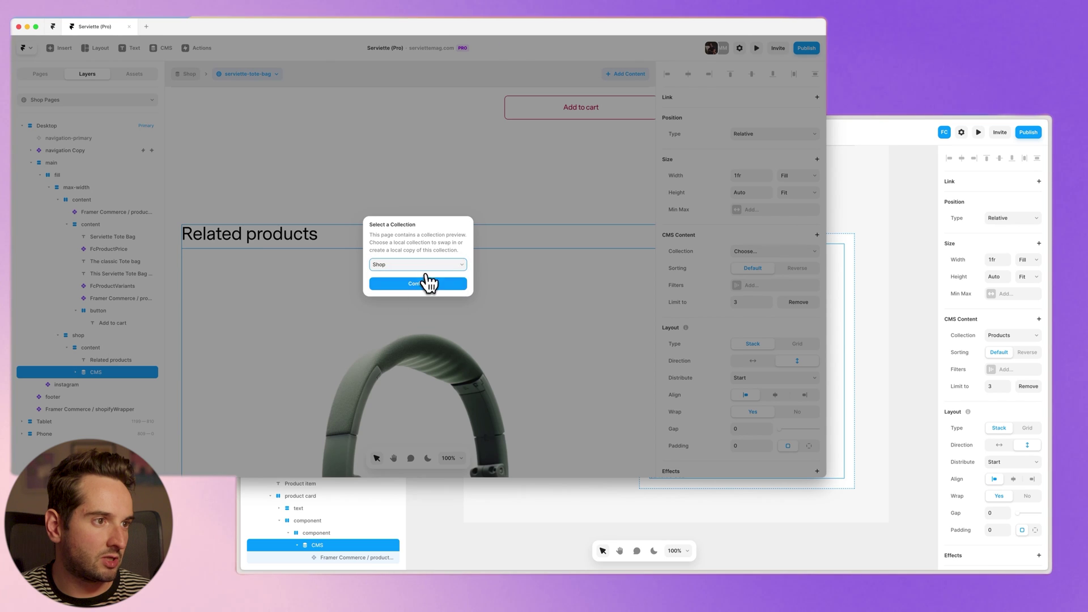
{"action": "left_click", "coordinate": [429, 283]}
{"action": "scroll", "coordinate": [323, 318], "scroll_direction": "down", "scroll_amount": 3}
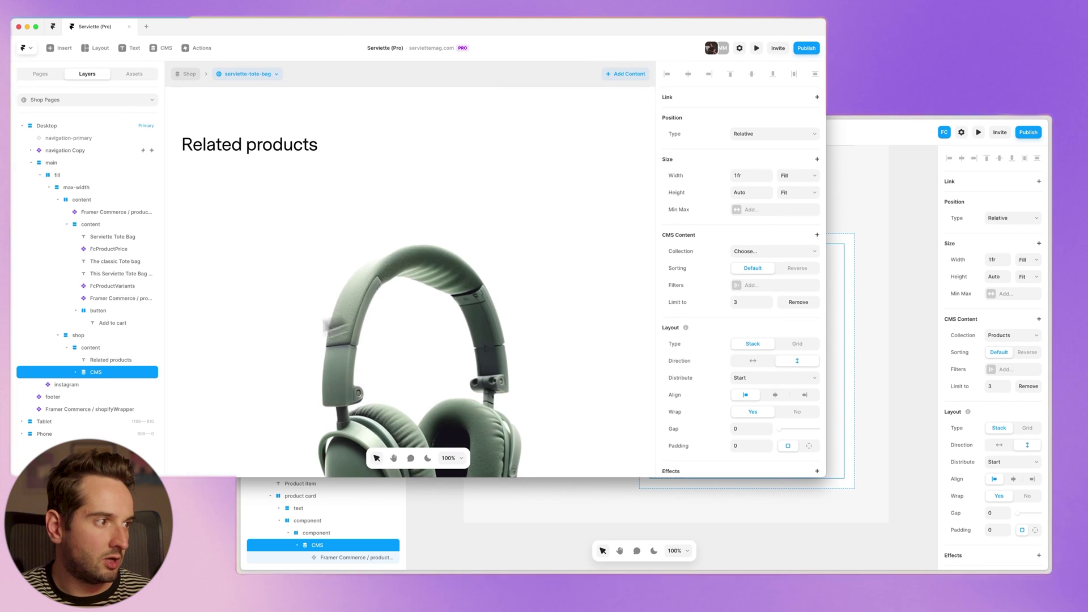
{"action": "left_click", "coordinate": [796, 344]}
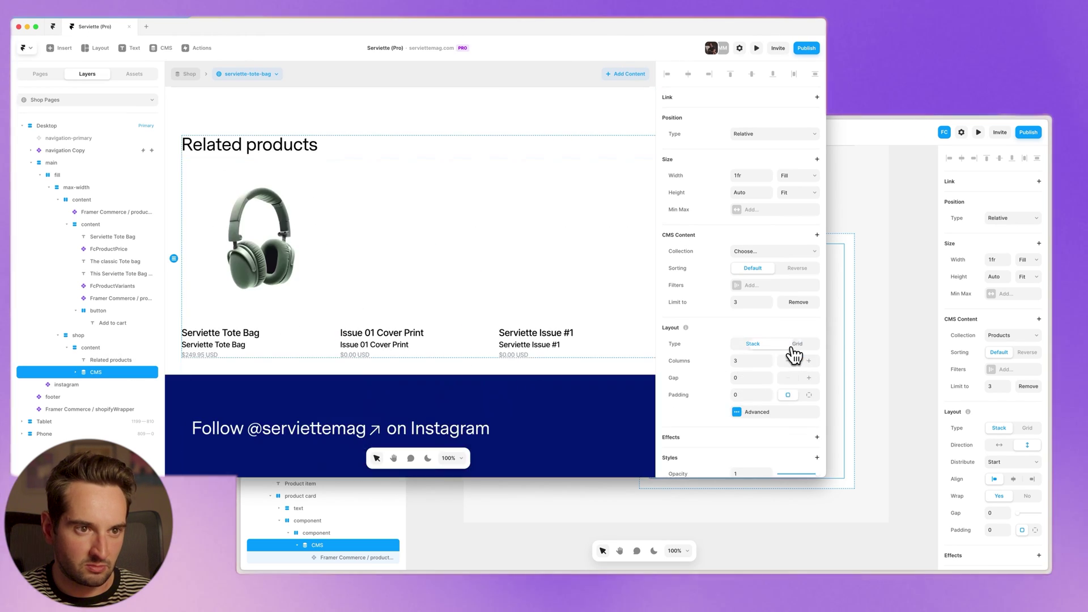
{"action": "scroll", "coordinate": [434, 284], "scroll_direction": "up", "scroll_amount": 1}
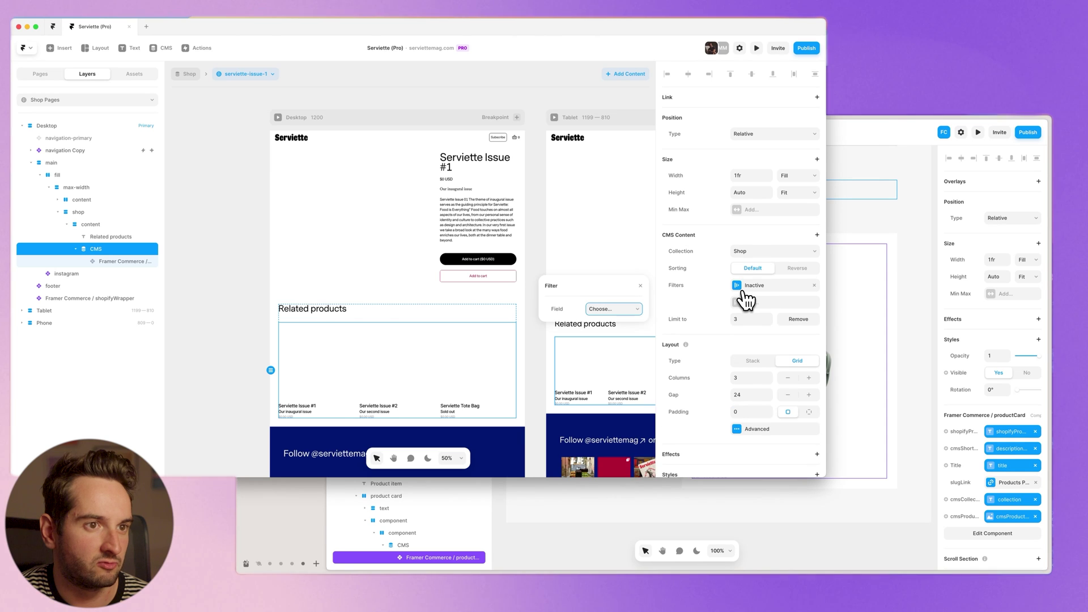
Filter the Related products list so its Title doesn't equal the current product's title
{"action": "left_click", "coordinate": [608, 310]}
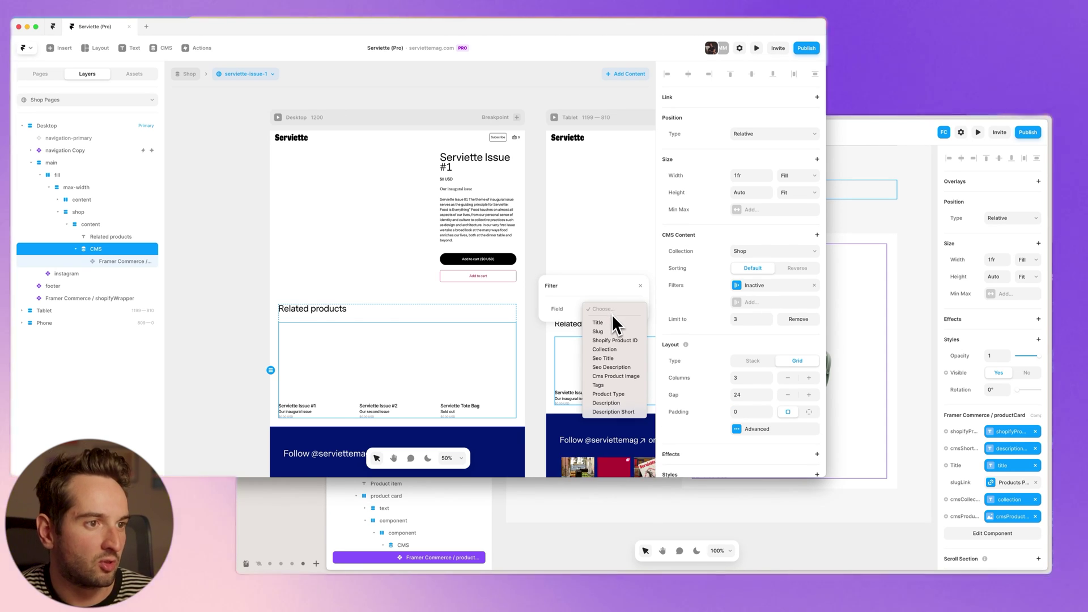
{"action": "left_click", "coordinate": [611, 321]}
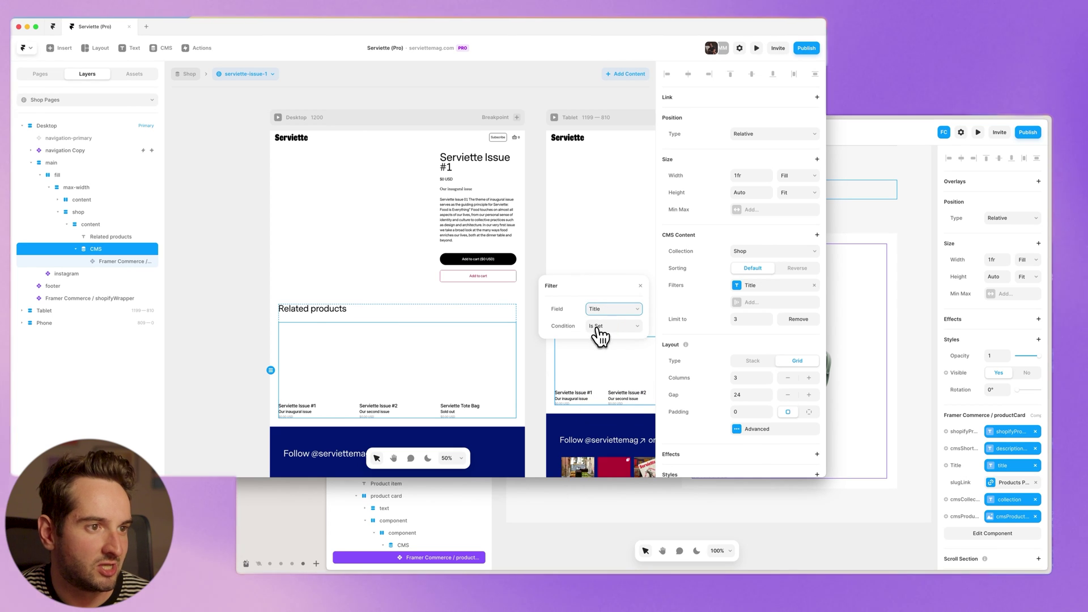
{"action": "left_click", "coordinate": [598, 327]}
{"action": "left_click", "coordinate": [612, 352]}
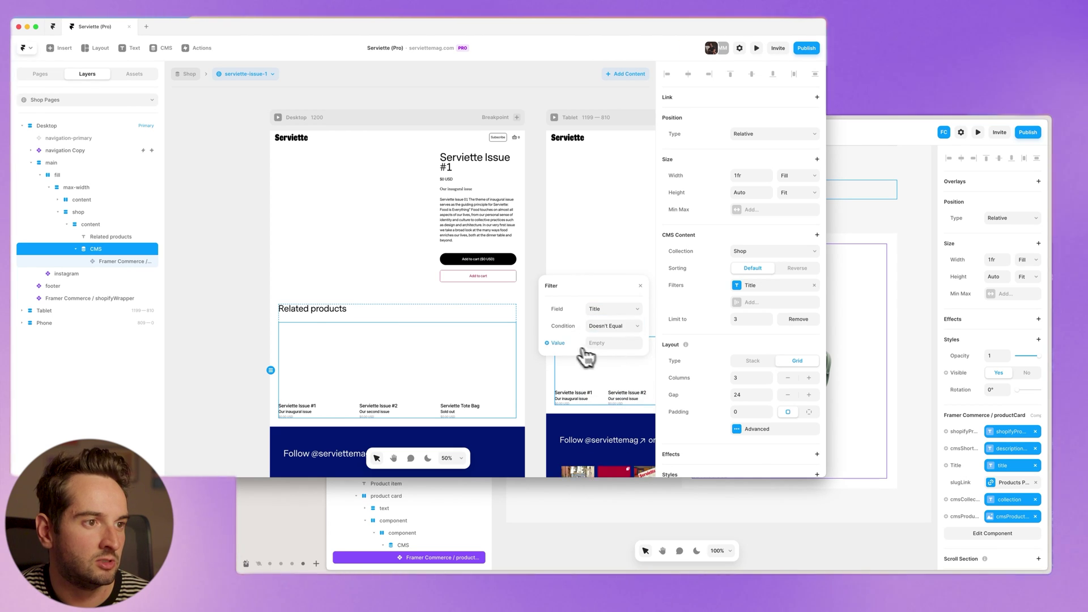
{"action": "left_click", "coordinate": [568, 354]}
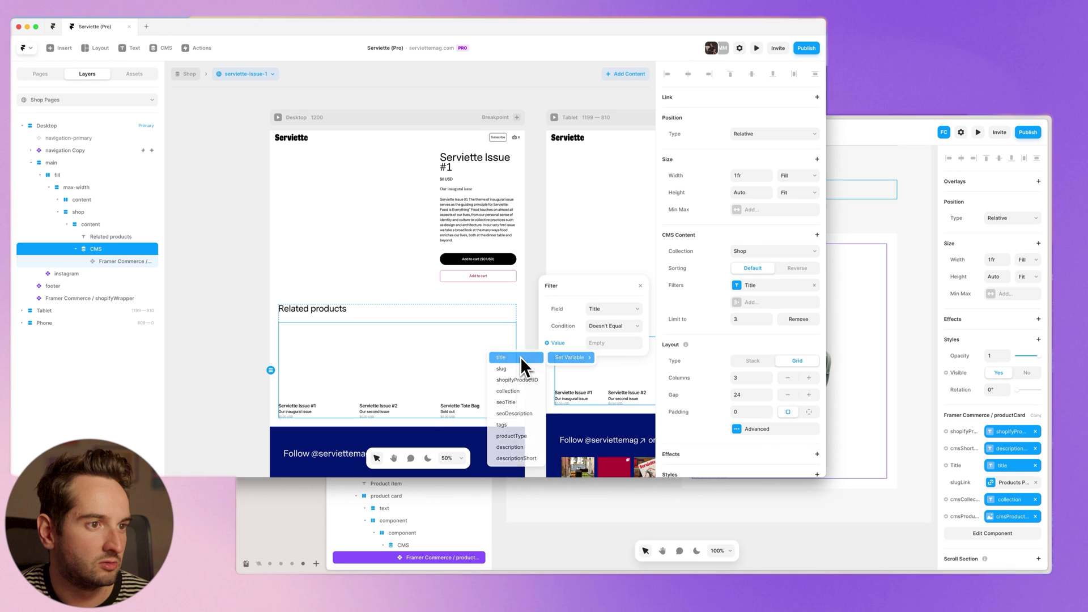
{"action": "left_click", "coordinate": [521, 357]}
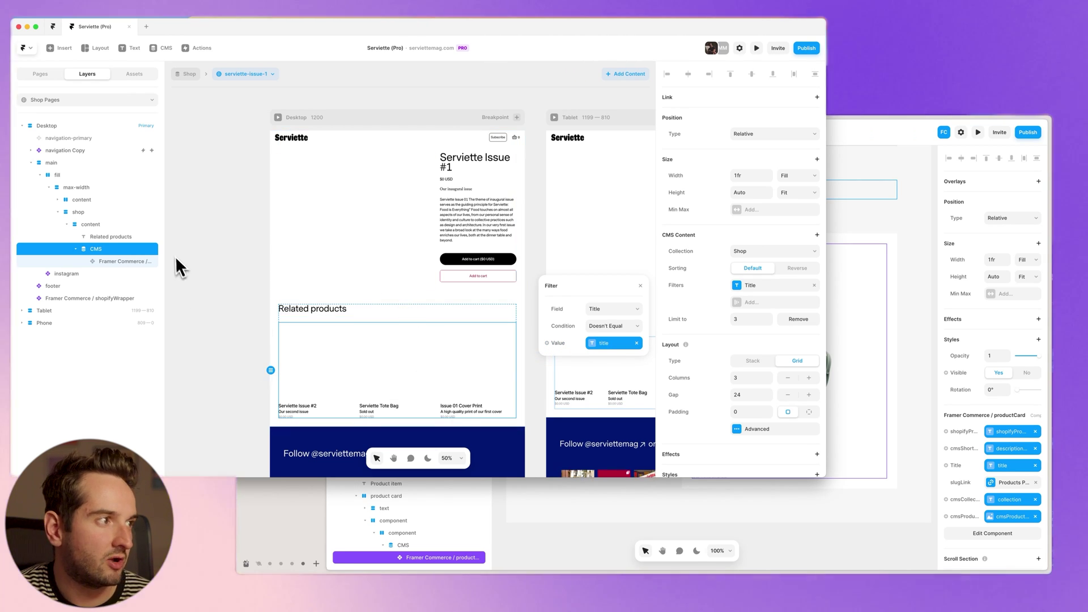
{"action": "left_click", "coordinate": [181, 288]}
{"action": "left_click", "coordinate": [95, 249]}
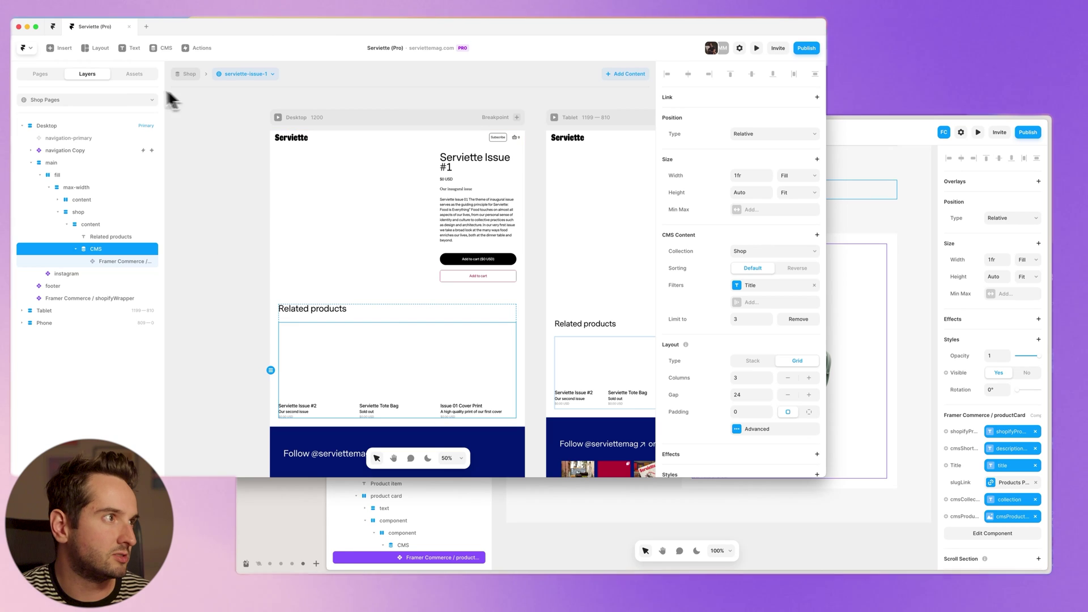
Switch to the Home page from the Pages panel
{"action": "left_click", "coordinate": [40, 74]}
{"action": "left_click", "coordinate": [49, 112]}
Paste the product CMS list into the Home page's Shop section
{"action": "left_click", "coordinate": [91, 74]}
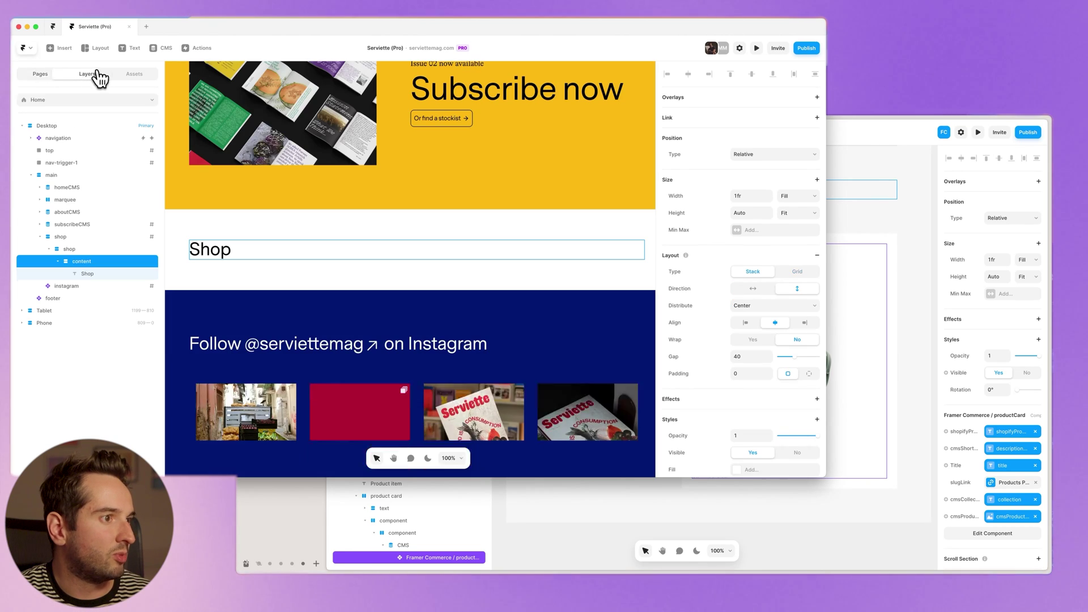
{"action": "scroll", "coordinate": [287, 262], "scroll_direction": "up", "scroll_amount": 10}
{"action": "scroll", "coordinate": [298, 249], "scroll_direction": "down", "scroll_amount": 4}
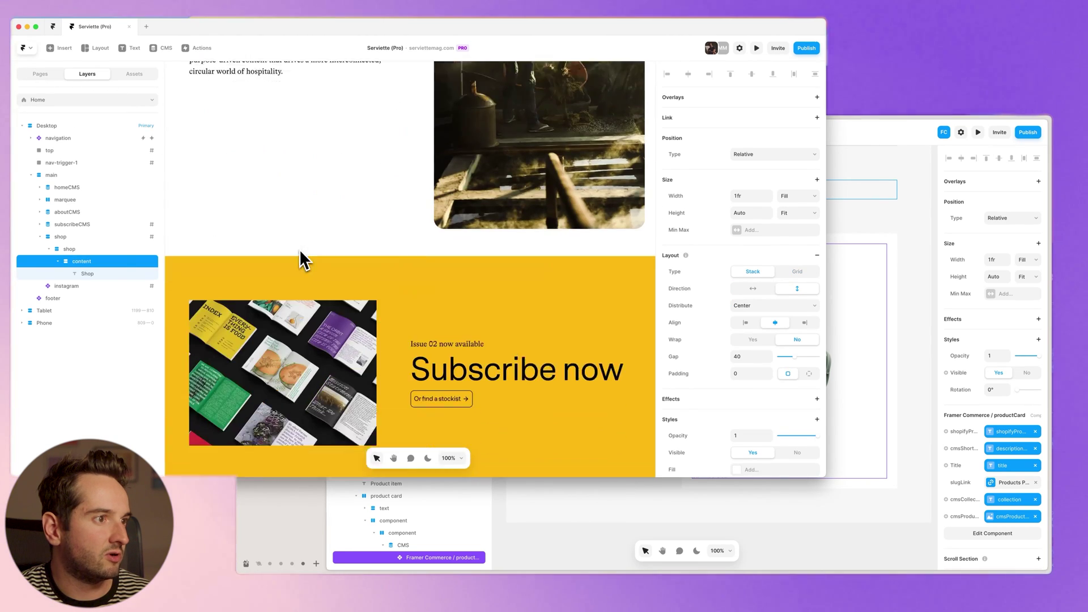
{"action": "scroll", "coordinate": [299, 249], "scroll_direction": "down", "scroll_amount": 5}
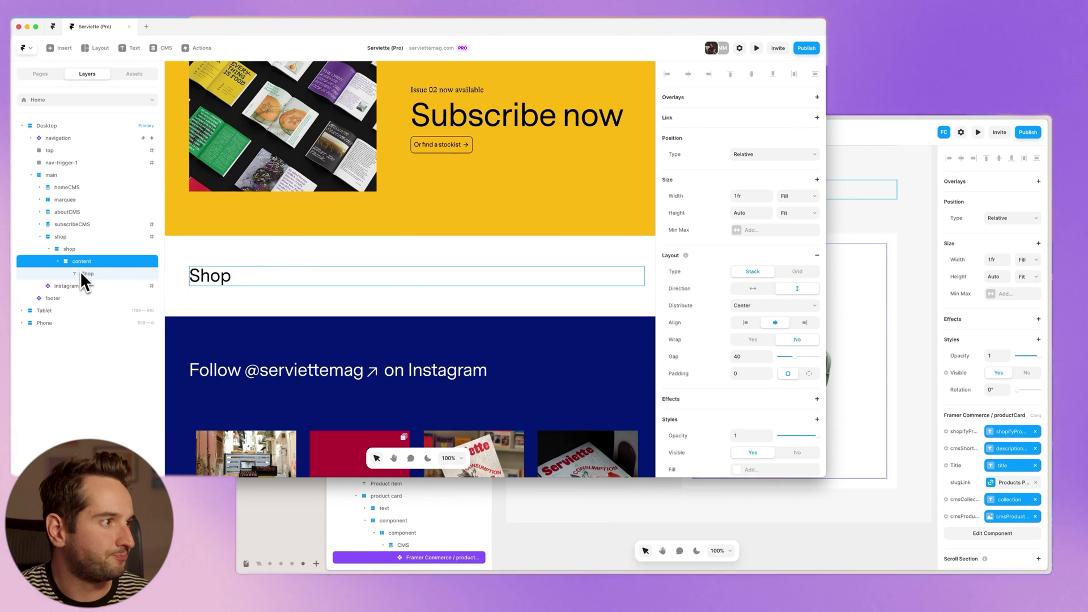
{"action": "key", "text": "super+v"}
Remove the shop list's three-item limit and make the grid four columns
{"action": "scroll", "coordinate": [515, 282], "scroll_direction": "down", "scroll_amount": 1}
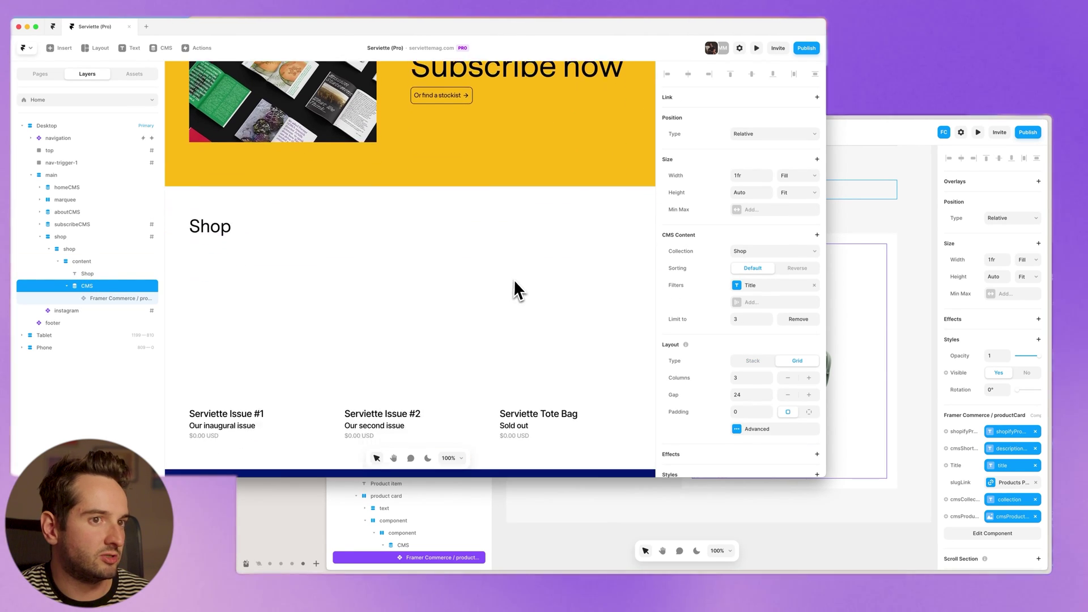
{"action": "scroll", "coordinate": [516, 286], "scroll_direction": "down", "scroll_amount": 1}
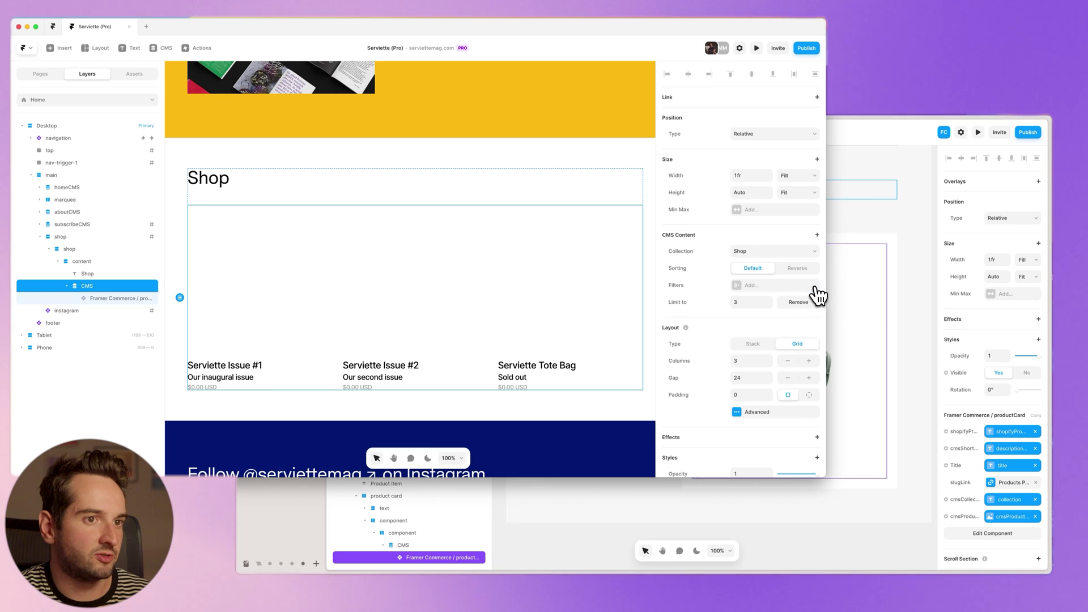
{"action": "left_click", "coordinate": [798, 302]}
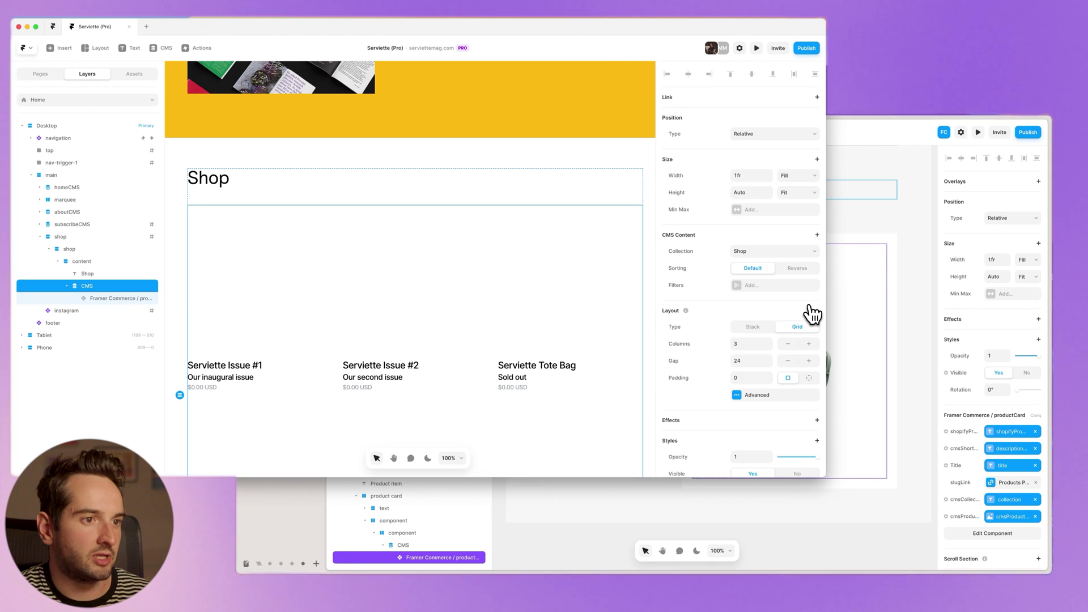
{"action": "scroll", "coordinate": [556, 282], "scroll_direction": "down", "scroll_amount": 2}
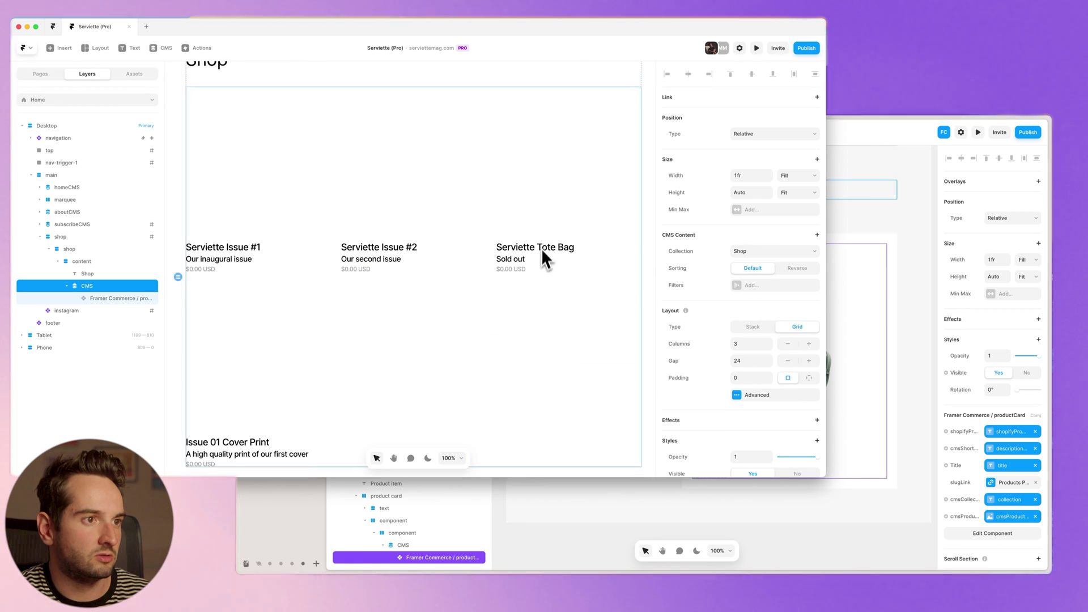
{"action": "left_click", "coordinate": [808, 343]}
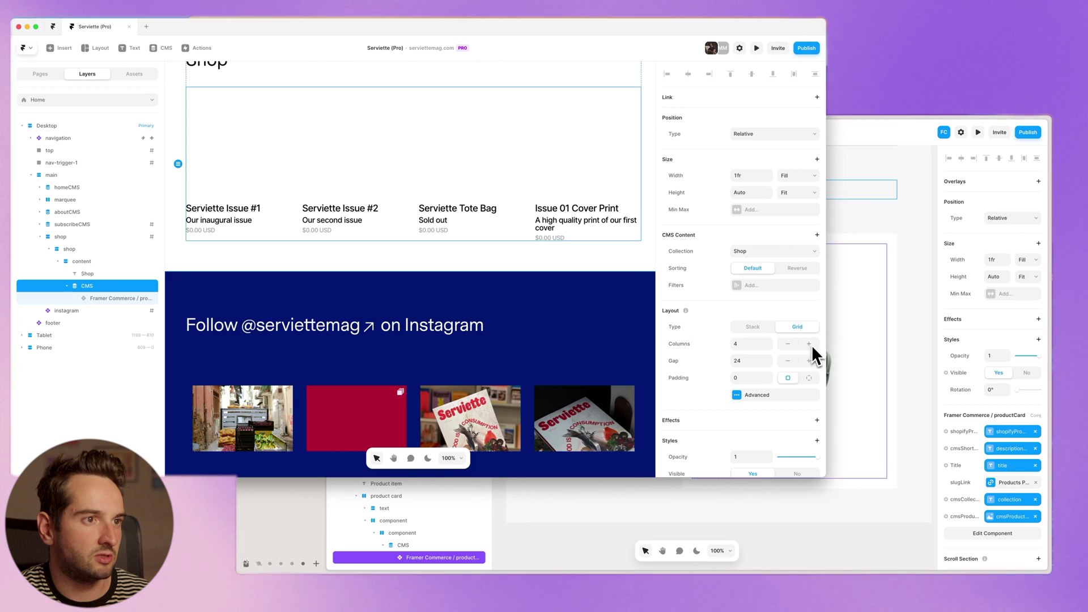
{"action": "scroll", "coordinate": [479, 287], "scroll_direction": "up", "scroll_amount": 3}
{"action": "left_click", "coordinate": [239, 346]}
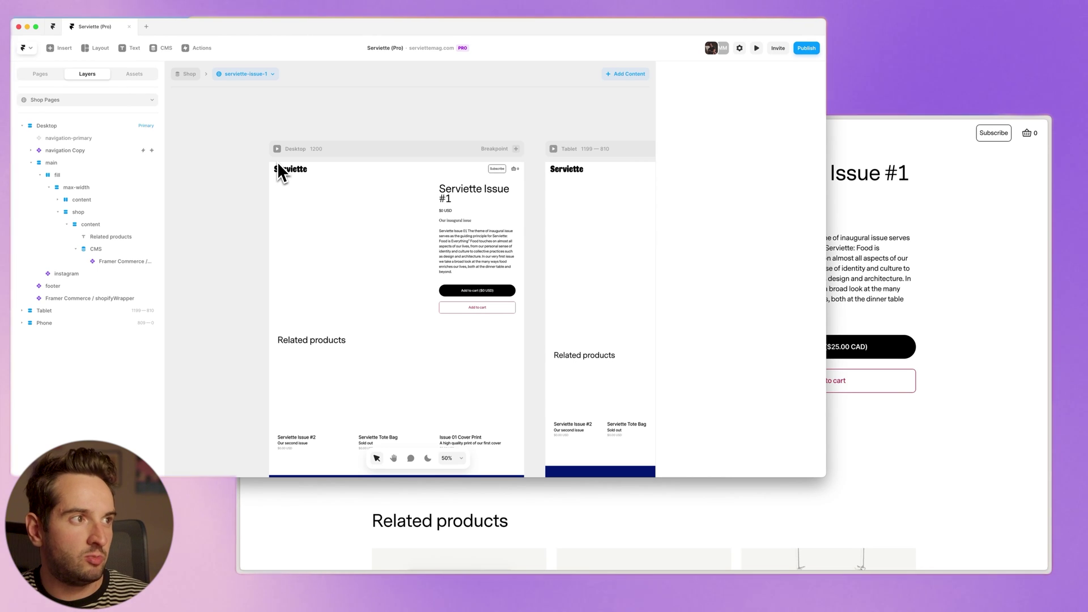
Preview the Serviette Issue #1 product page and cycle its five gallery photos back to the cover
{"action": "left_click", "coordinate": [342, 156]}
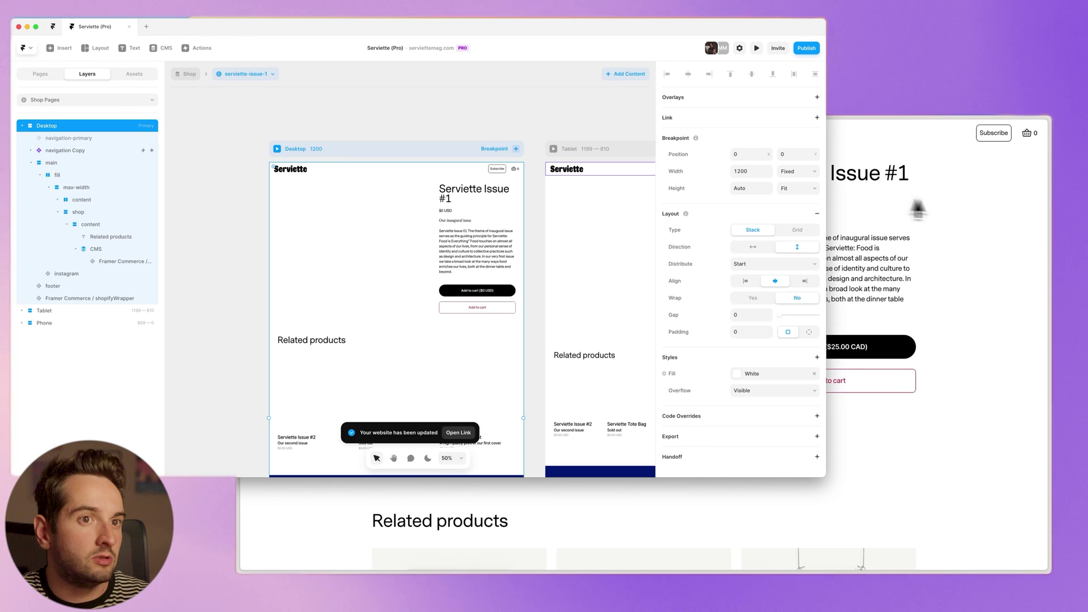
{"action": "left_click", "coordinate": [959, 201]}
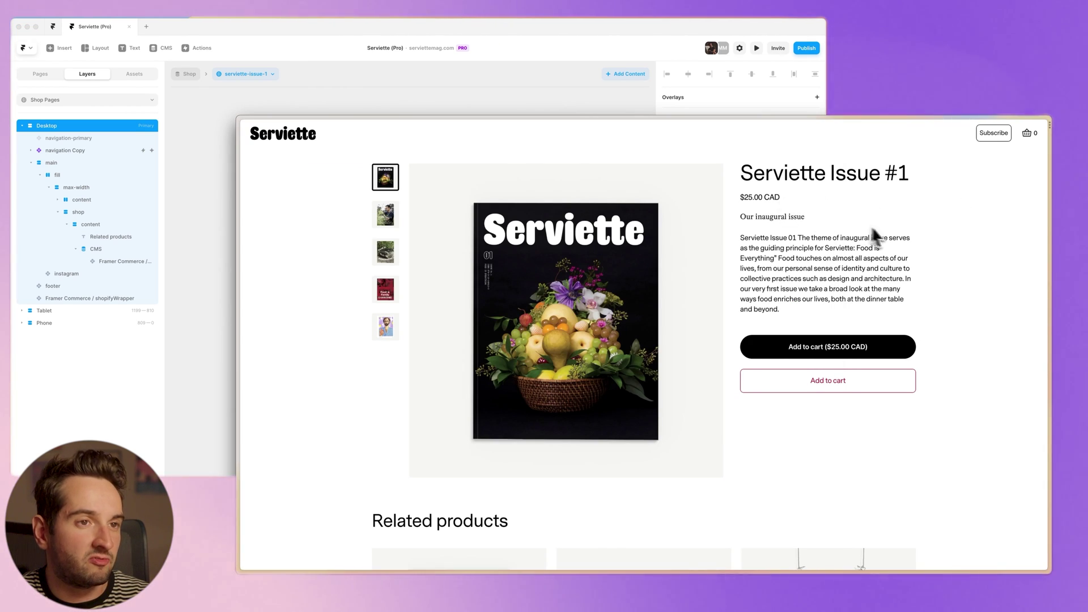
{"action": "left_click", "coordinate": [387, 223]}
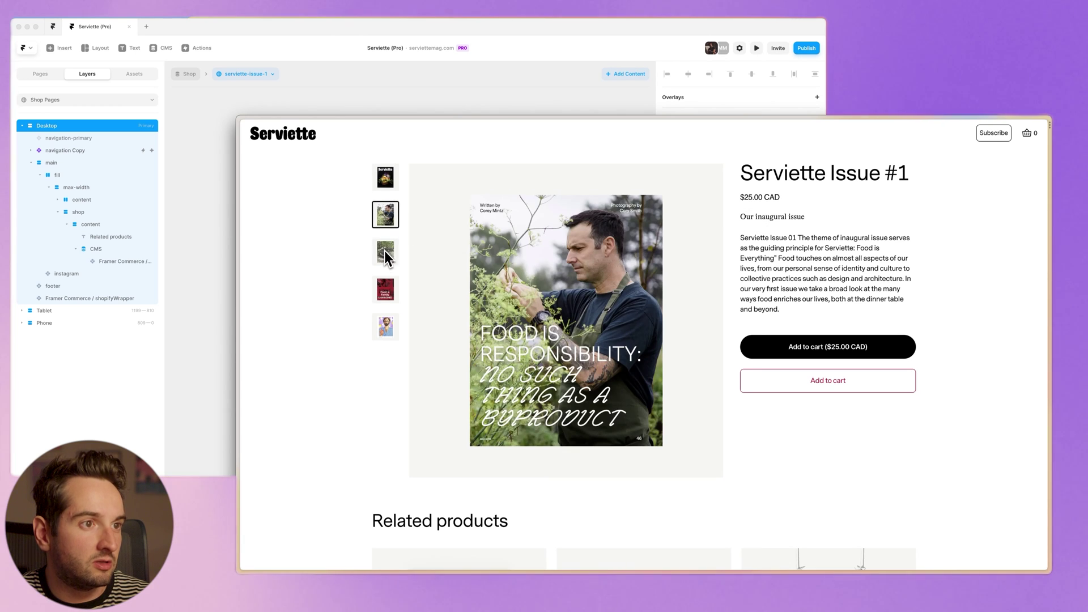
{"action": "left_click", "coordinate": [384, 250]}
{"action": "left_click", "coordinate": [389, 294]}
{"action": "left_click", "coordinate": [390, 328]}
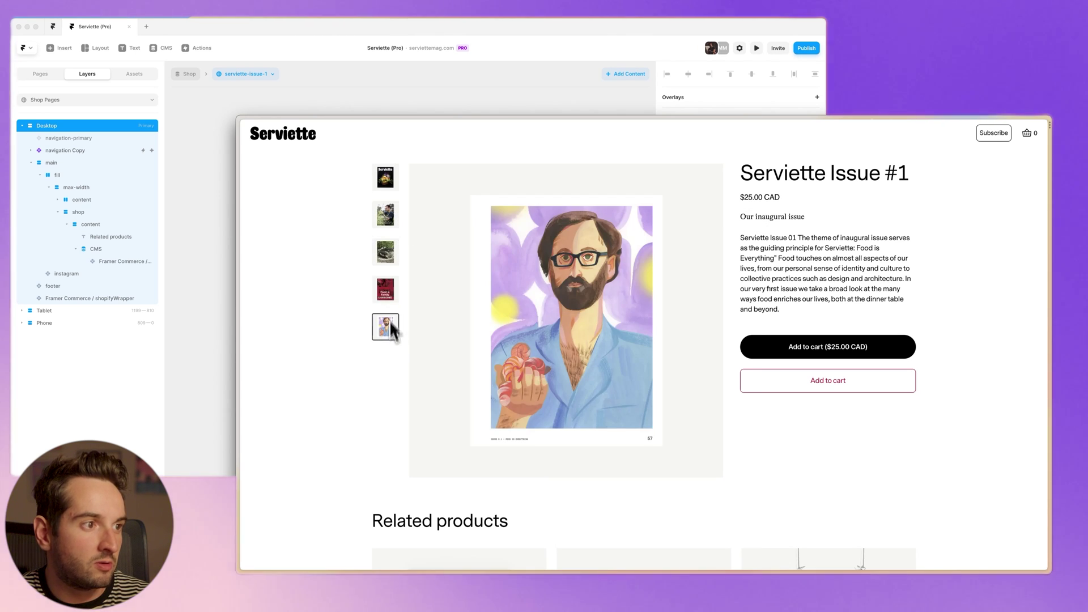
{"action": "left_click", "coordinate": [386, 182]}
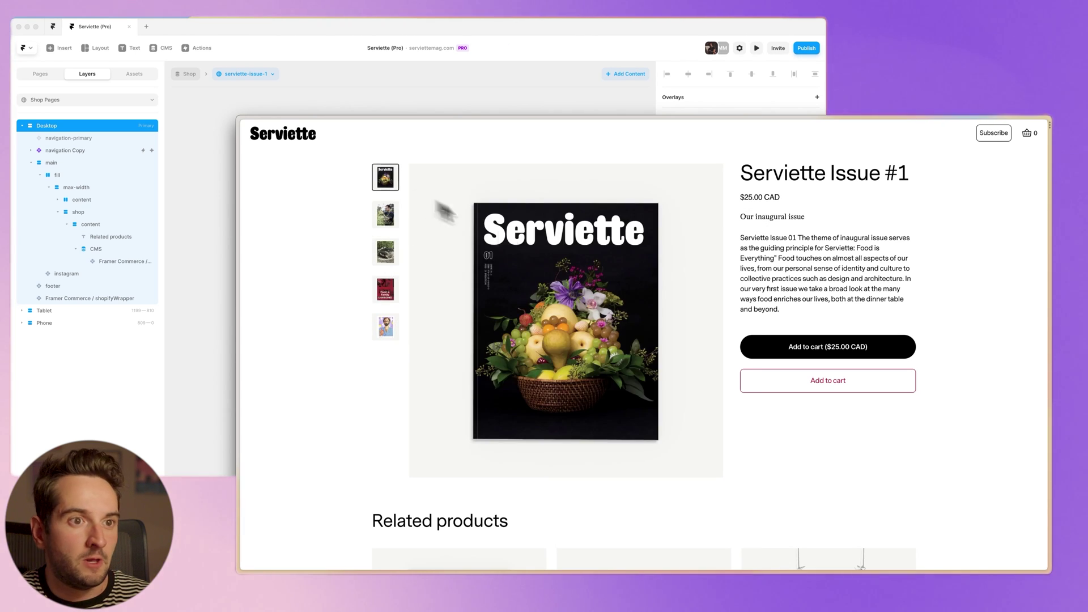
{"action": "left_click", "coordinate": [837, 357]}
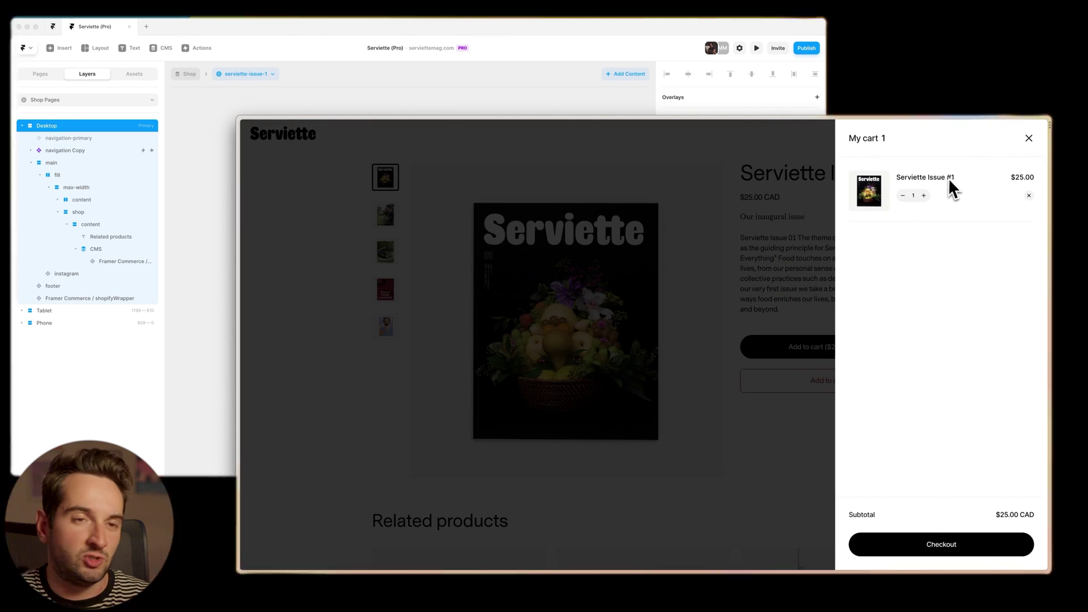
{"action": "left_click", "coordinate": [924, 196]}
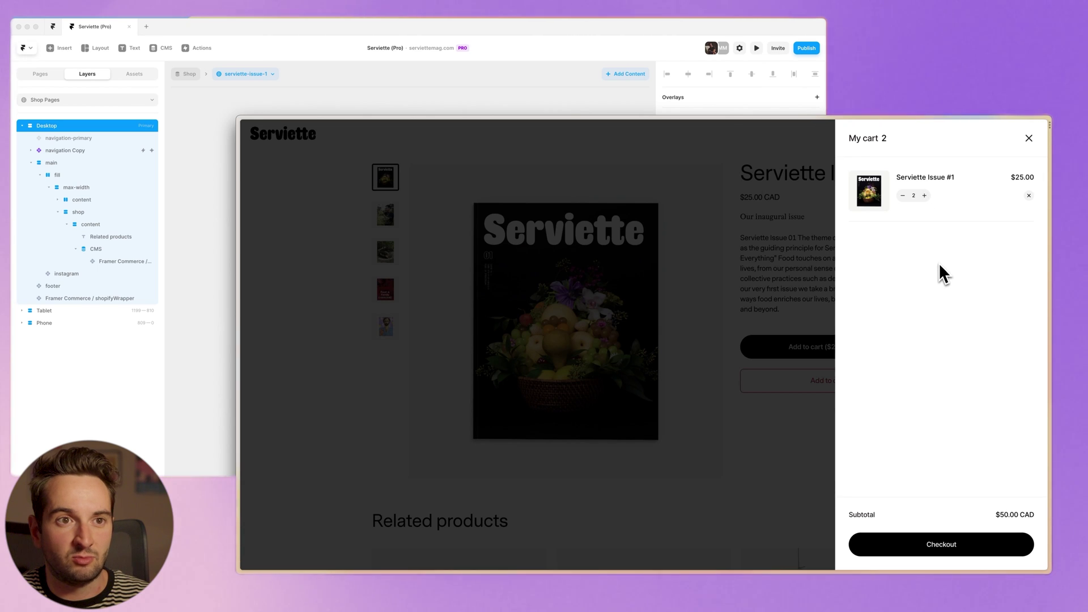
{"action": "left_click", "coordinate": [924, 196]}
{"action": "left_click", "coordinate": [782, 267]}
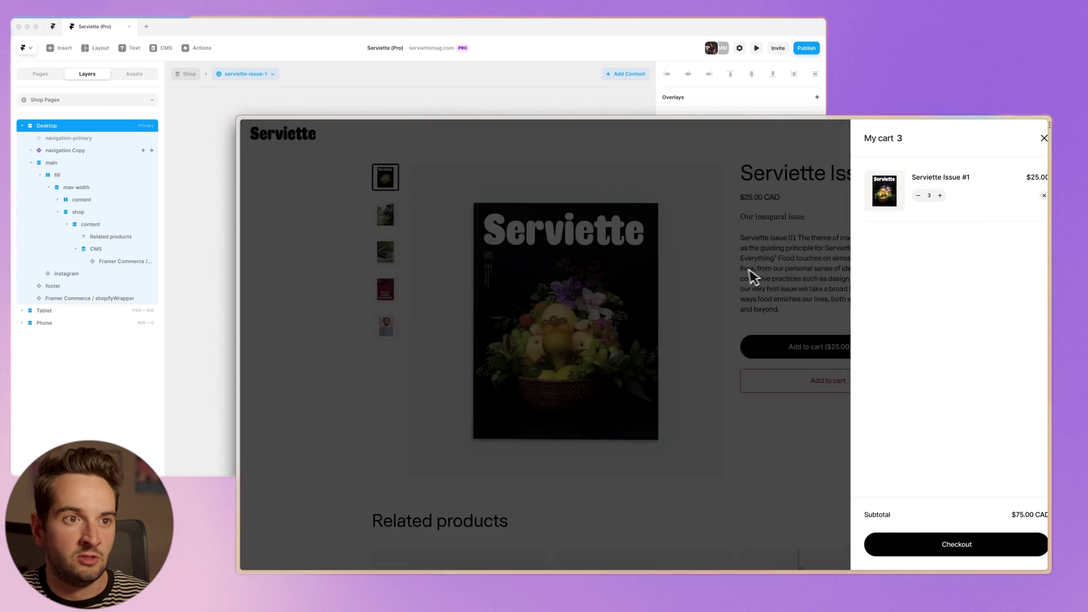
{"action": "left_click", "coordinate": [1028, 134]}
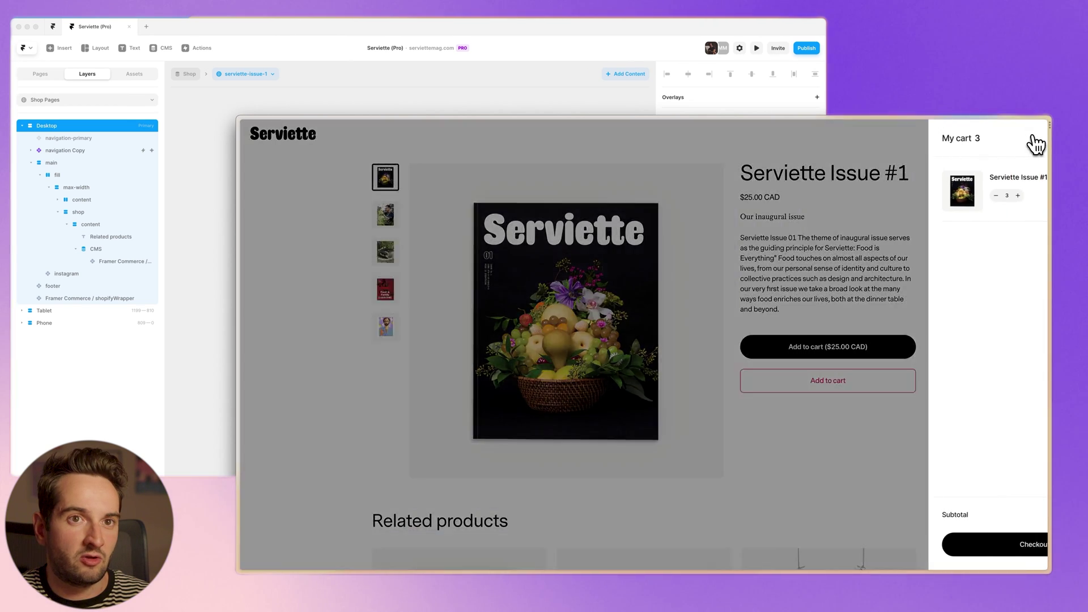
{"action": "left_click", "coordinate": [805, 374]}
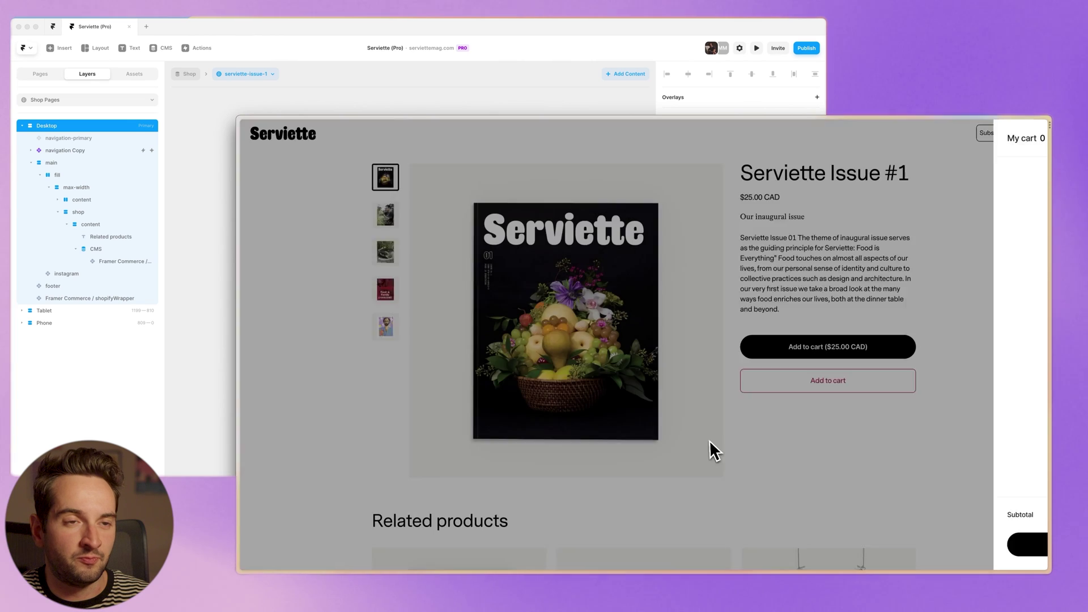
Open Serviette Issue #2 from Related products in the preview and scroll through its page
{"action": "scroll", "coordinate": [1010, 390], "scroll_direction": "down", "scroll_amount": 5}
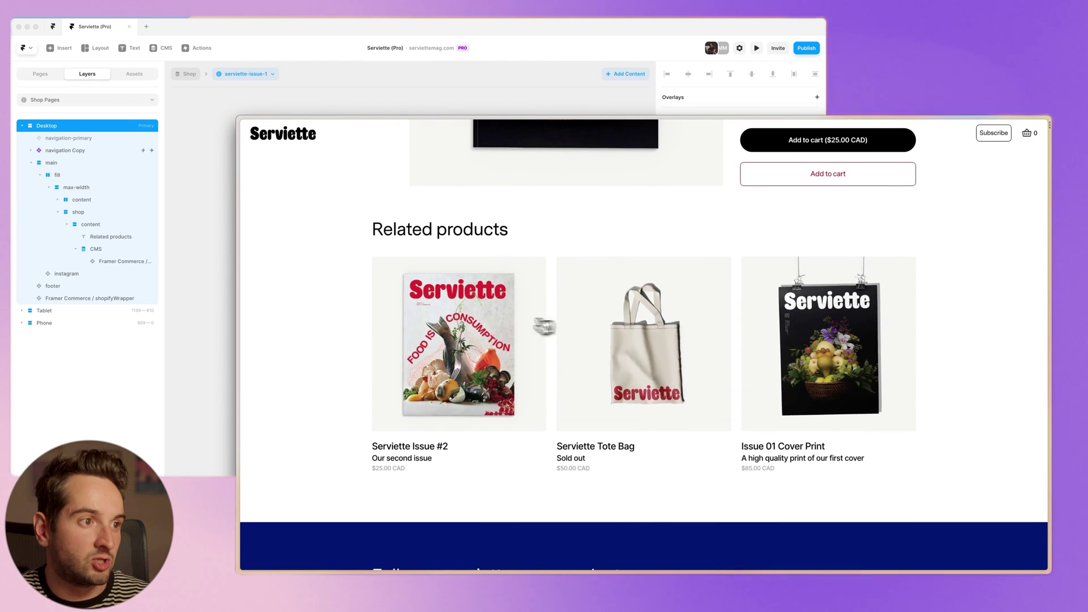
{"action": "left_click", "coordinate": [538, 320]}
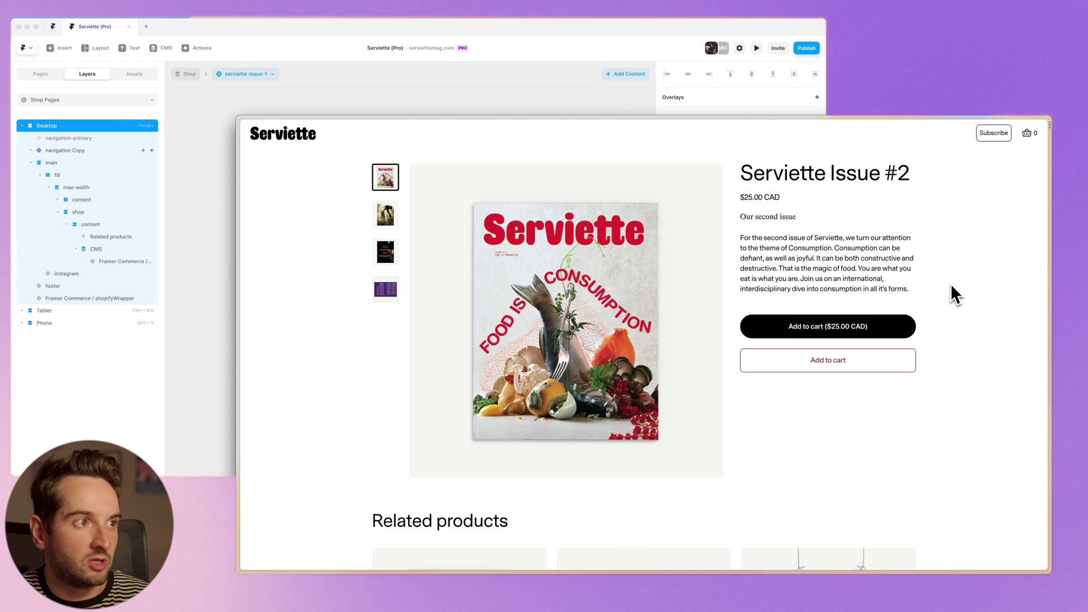
{"action": "scroll", "coordinate": [952, 285], "scroll_direction": "down", "scroll_amount": 6}
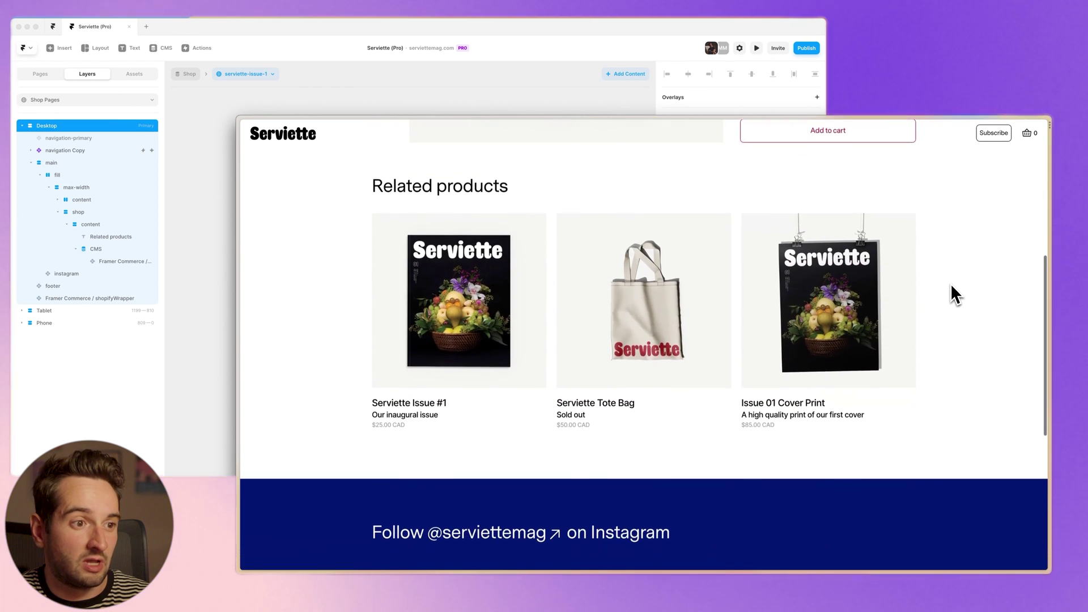
{"action": "scroll", "coordinate": [951, 286], "scroll_direction": "up", "scroll_amount": 6}
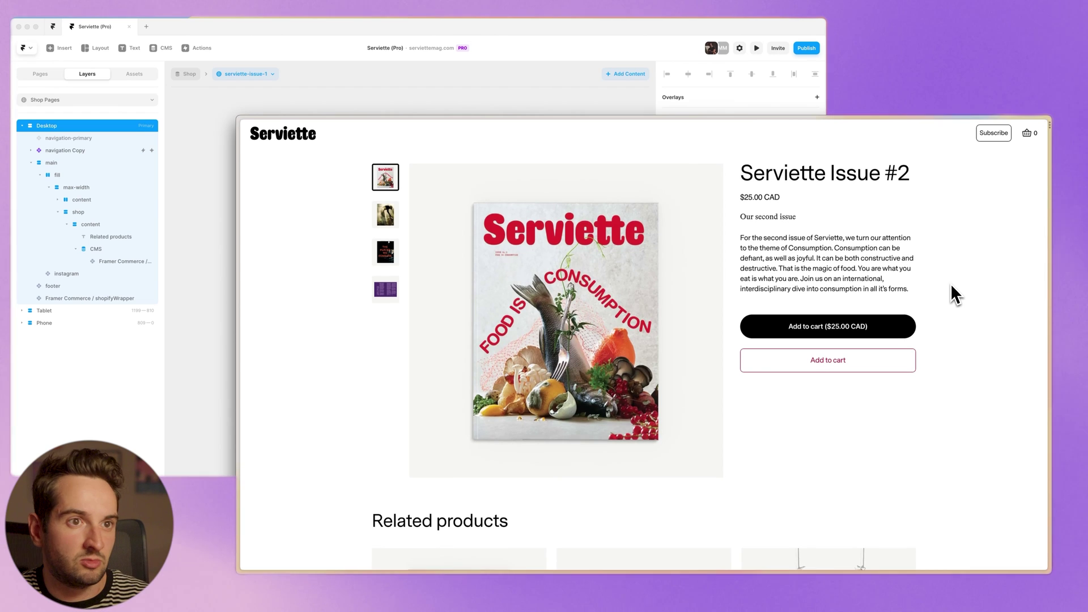
{"action": "scroll", "coordinate": [951, 286], "scroll_direction": "down", "scroll_amount": 6}
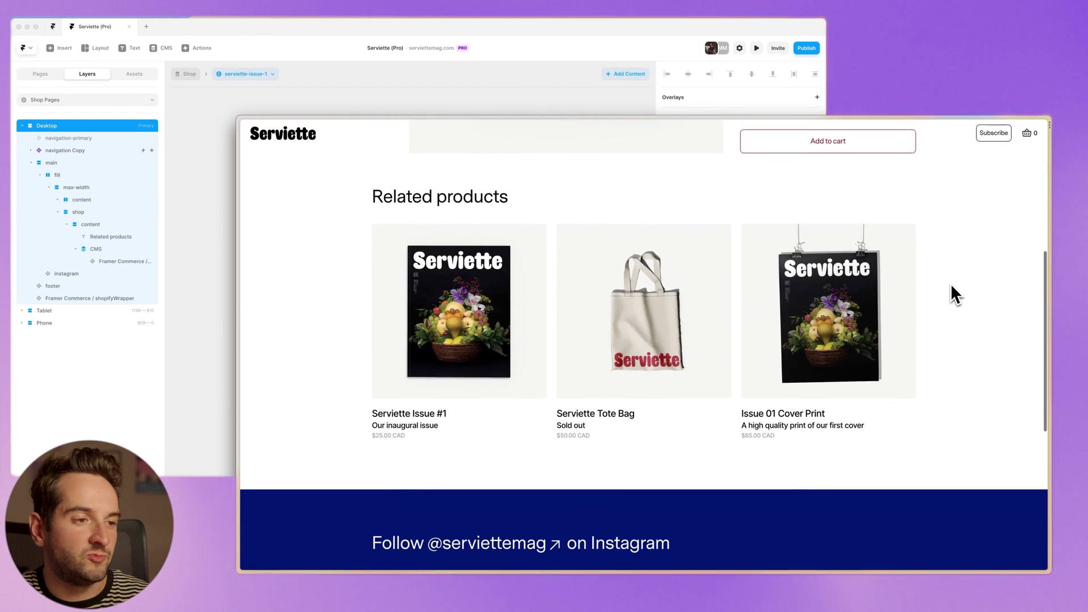
{"action": "scroll", "coordinate": [951, 287], "scroll_direction": "up", "scroll_amount": 6}
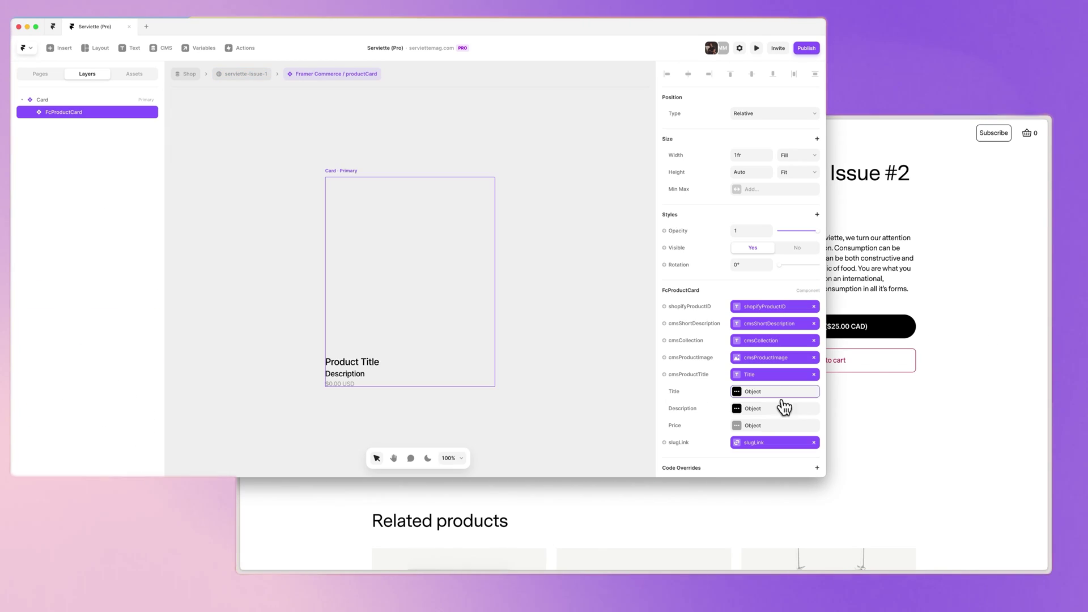
Set the add-to-cart button's text colour to White
{"action": "left_click", "coordinate": [782, 408]}
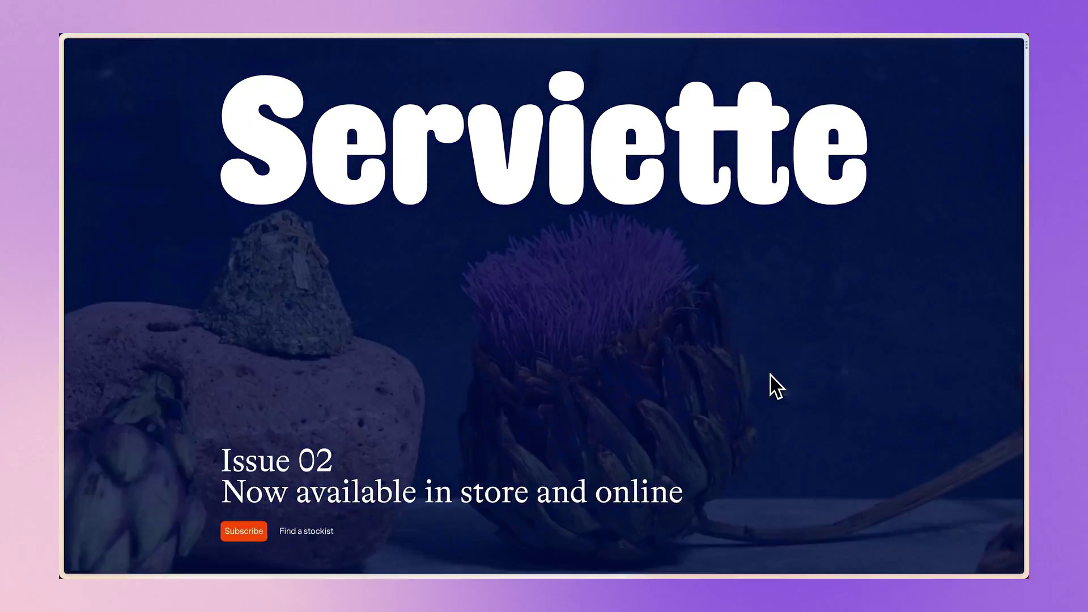
On the published site, open Serviette Issue #1 from Shop and browse its gallery photos
{"action": "scroll", "coordinate": [771, 374], "scroll_direction": "down", "scroll_amount": 7}
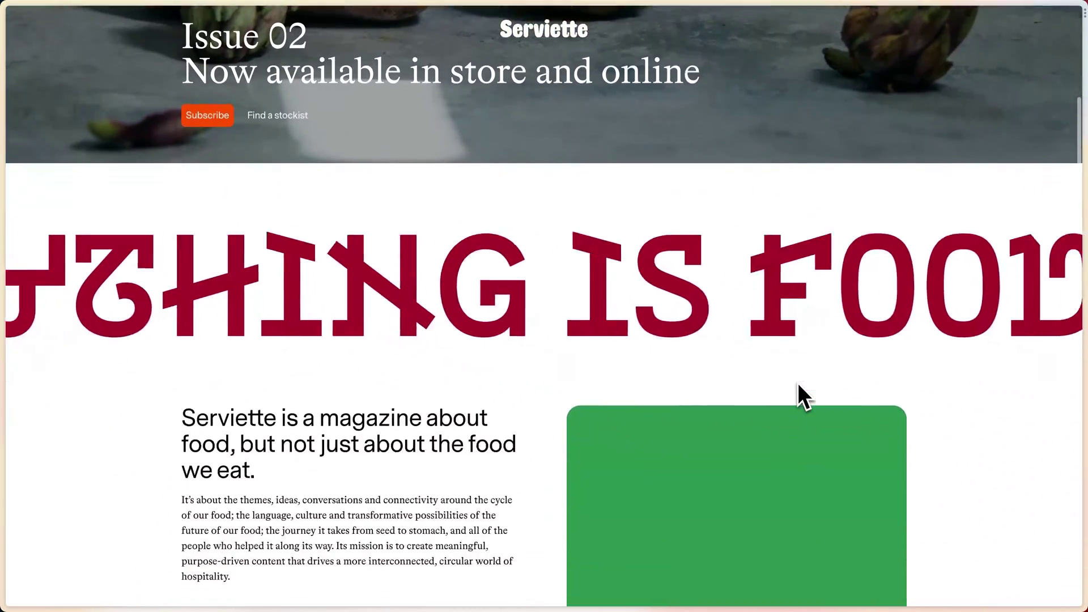
{"action": "scroll", "coordinate": [797, 383], "scroll_direction": "down", "scroll_amount": 12}
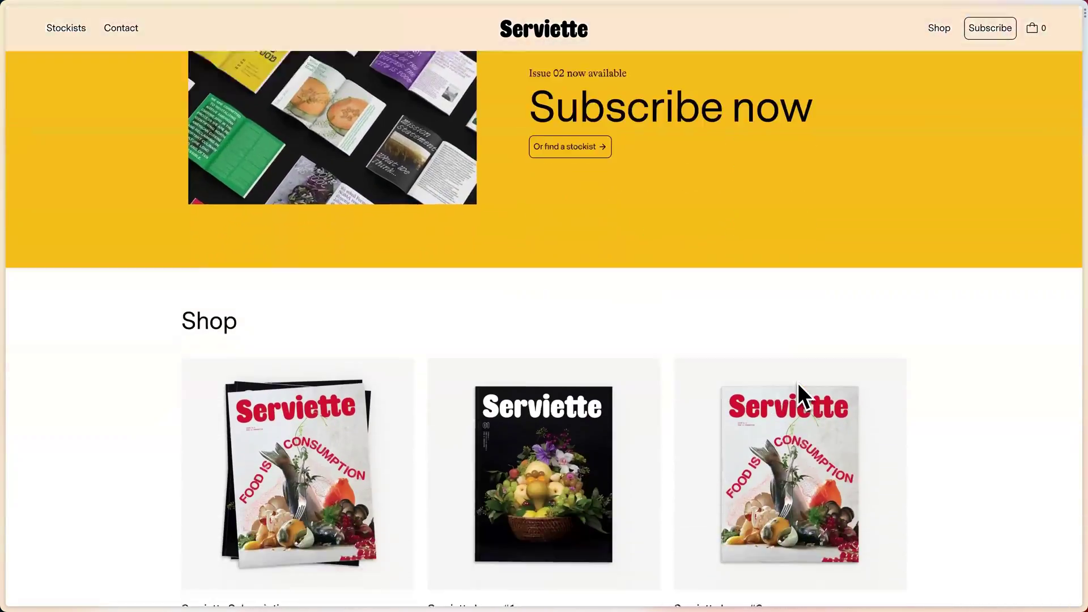
{"action": "scroll", "coordinate": [798, 382], "scroll_direction": "down", "scroll_amount": 5}
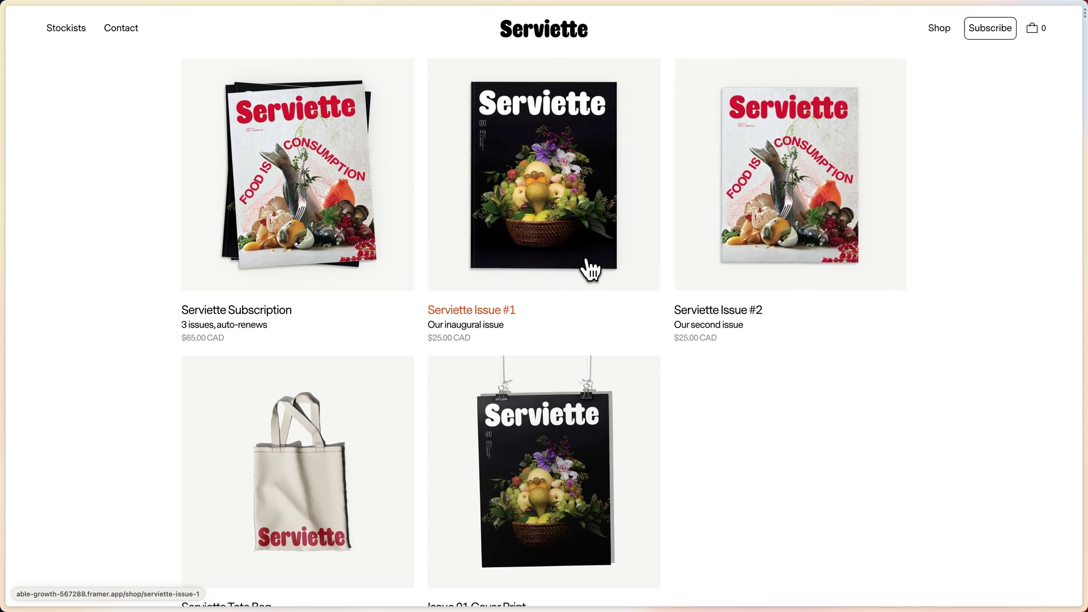
{"action": "left_click", "coordinate": [590, 270]}
{"action": "left_click", "coordinate": [192, 142]}
{"action": "left_click", "coordinate": [200, 177]}
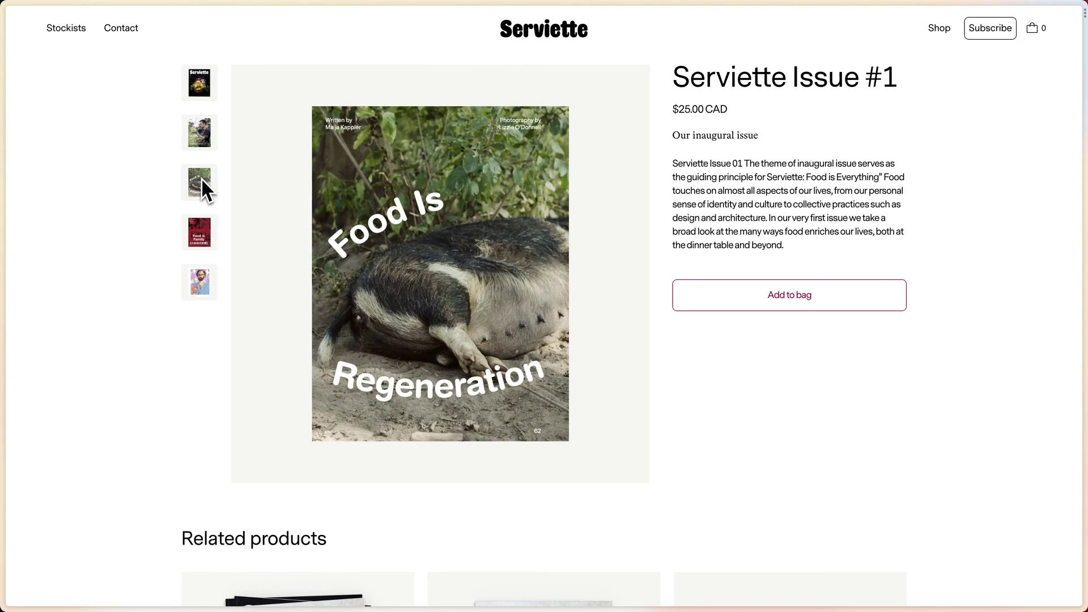
{"action": "left_click", "coordinate": [206, 232]}
{"action": "left_click", "coordinate": [206, 283]}
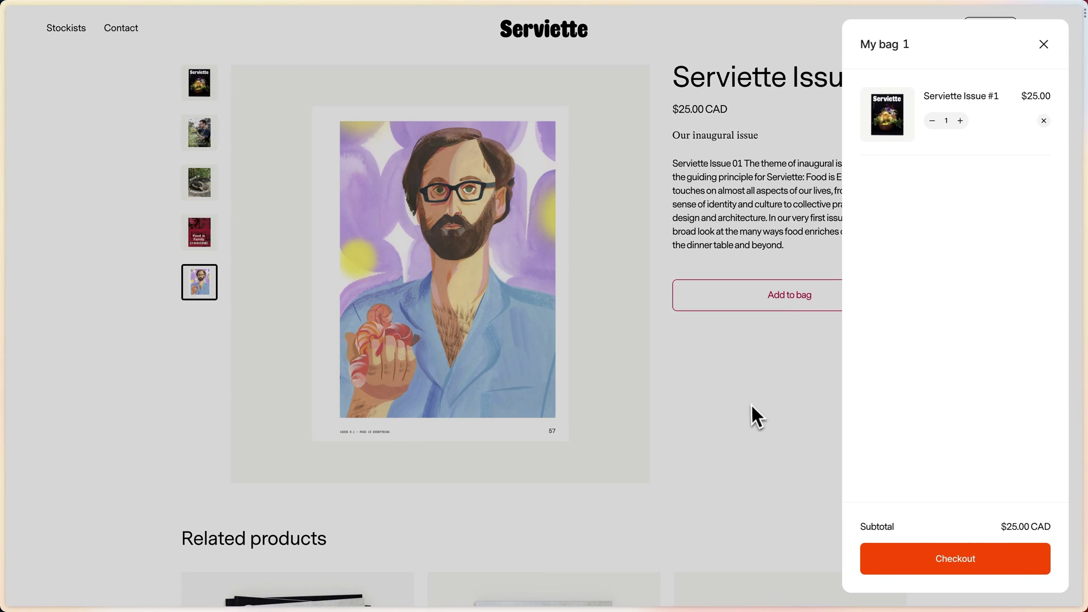
Close the bag drawer, open Serviette Issue #2 from Related products and add it to the bag
{"action": "left_click", "coordinate": [752, 406]}
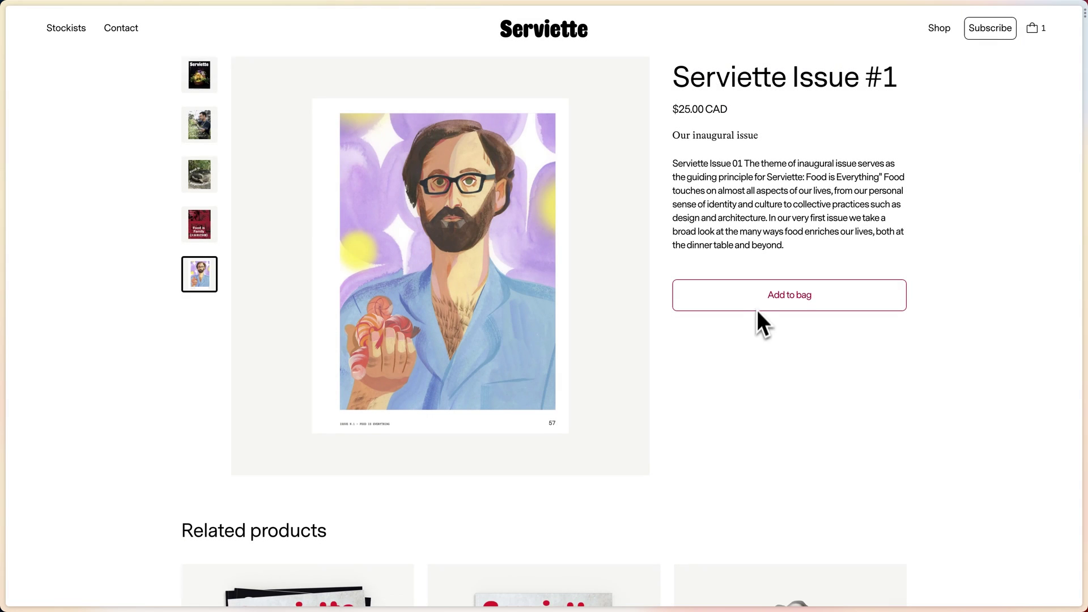
{"action": "scroll", "coordinate": [756, 312], "scroll_direction": "down", "scroll_amount": 8}
{"action": "left_click", "coordinate": [577, 325]}
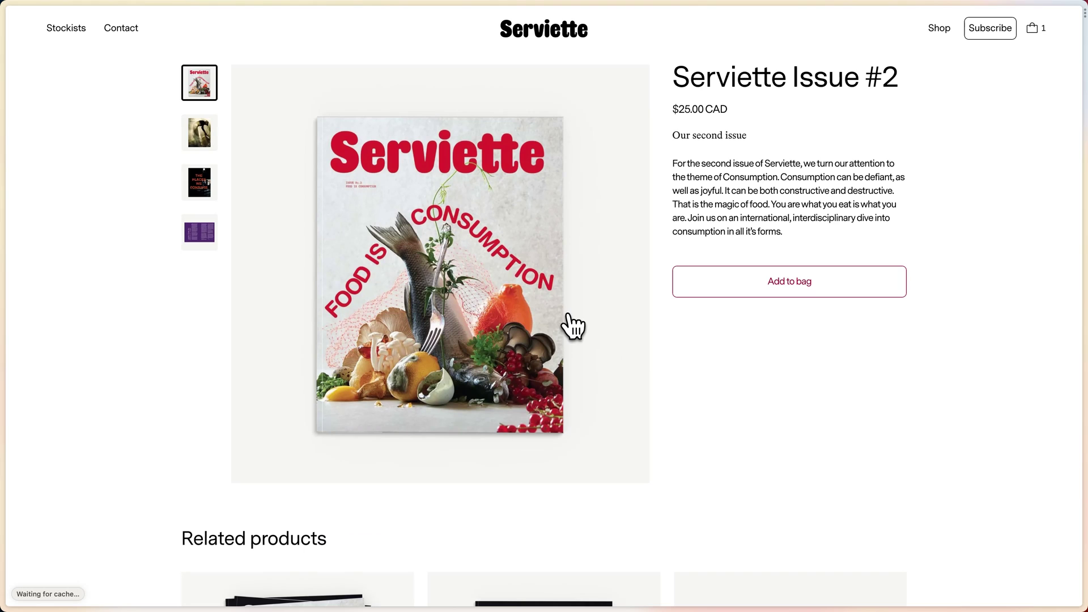
{"action": "left_click", "coordinate": [797, 287]}
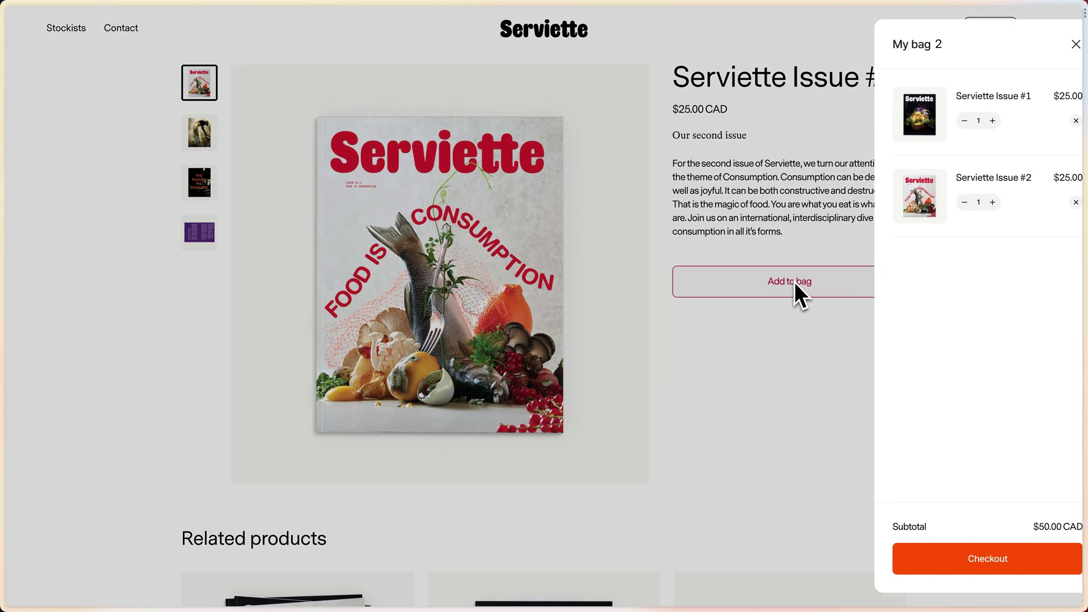